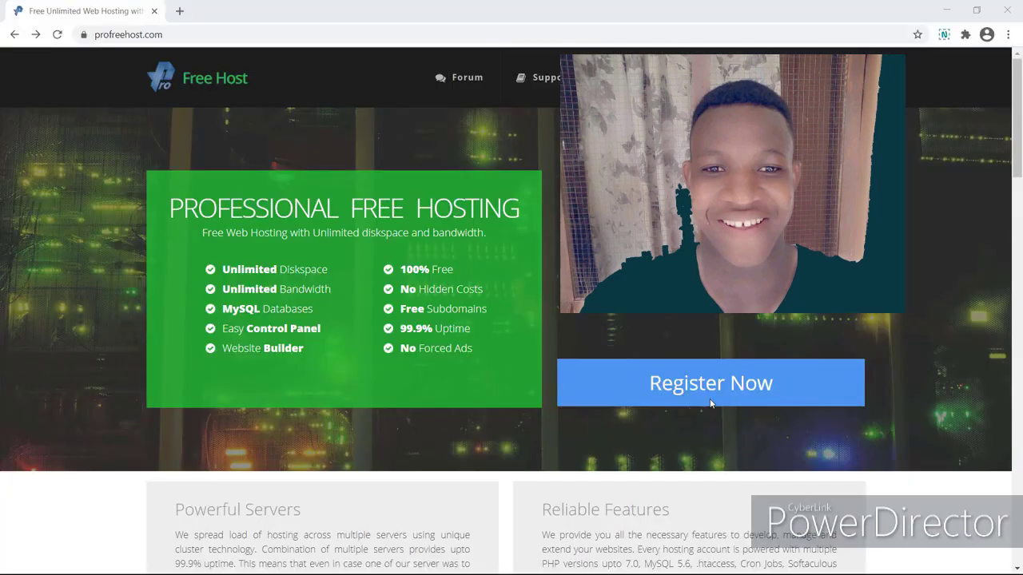
Register a new ProFreeHost account with the user's e-mail address and a password.
{"action": "left_click", "coordinate": [710, 403]}
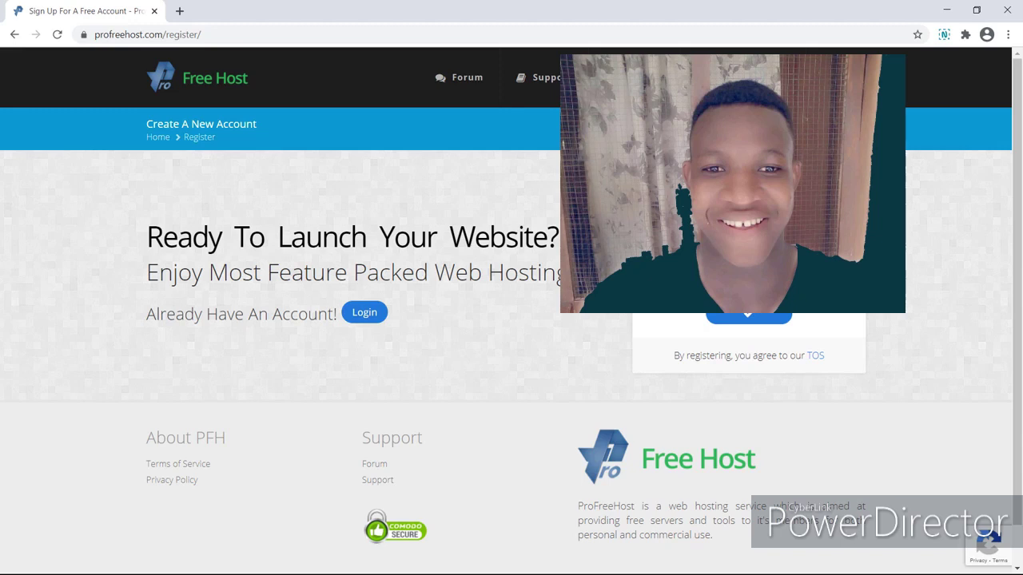
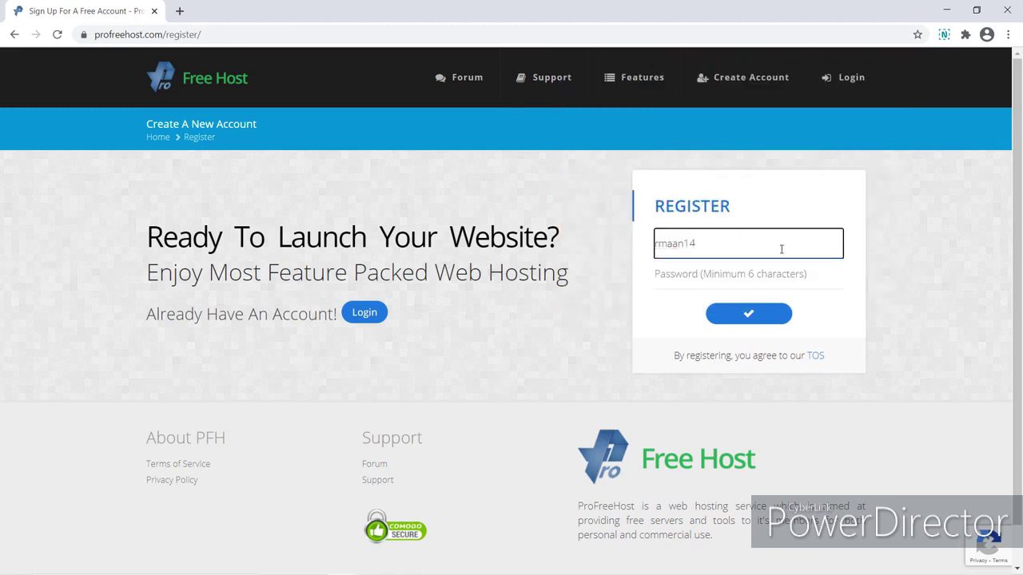
{"action": "key", "text": "Tab"}
{"action": "type", "text": "••"}
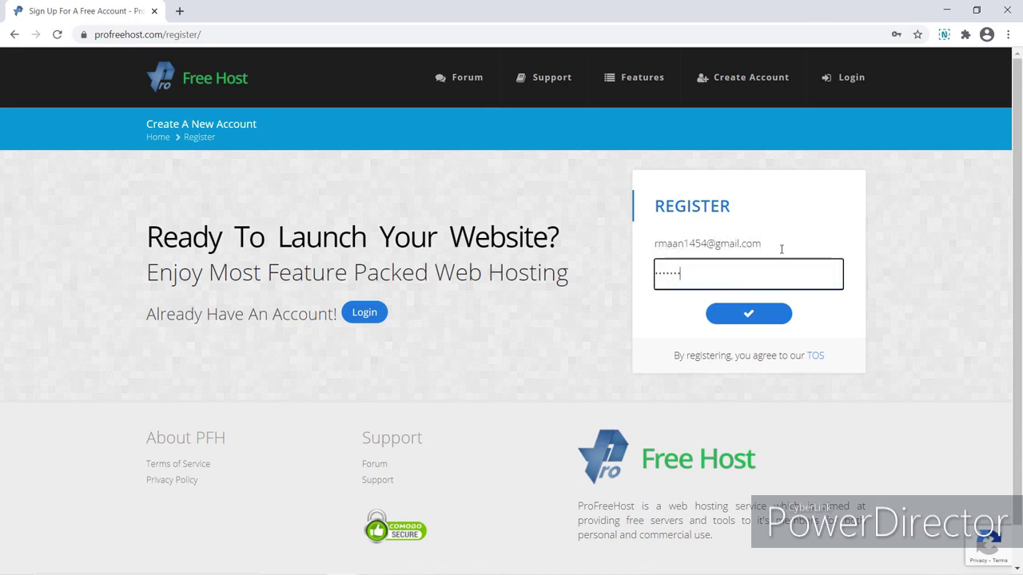
{"action": "left_click", "coordinate": [756, 317]}
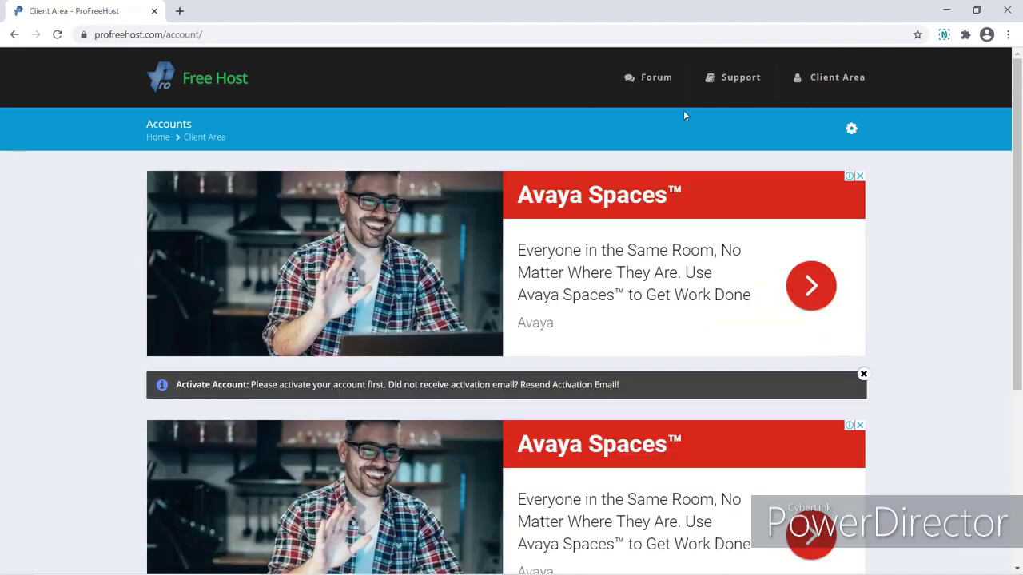
Sign in to Gmail in a new tab and activate the account from ProFreeHost's Account Activation e-mail.
{"action": "key", "text": "ctrl+t"}
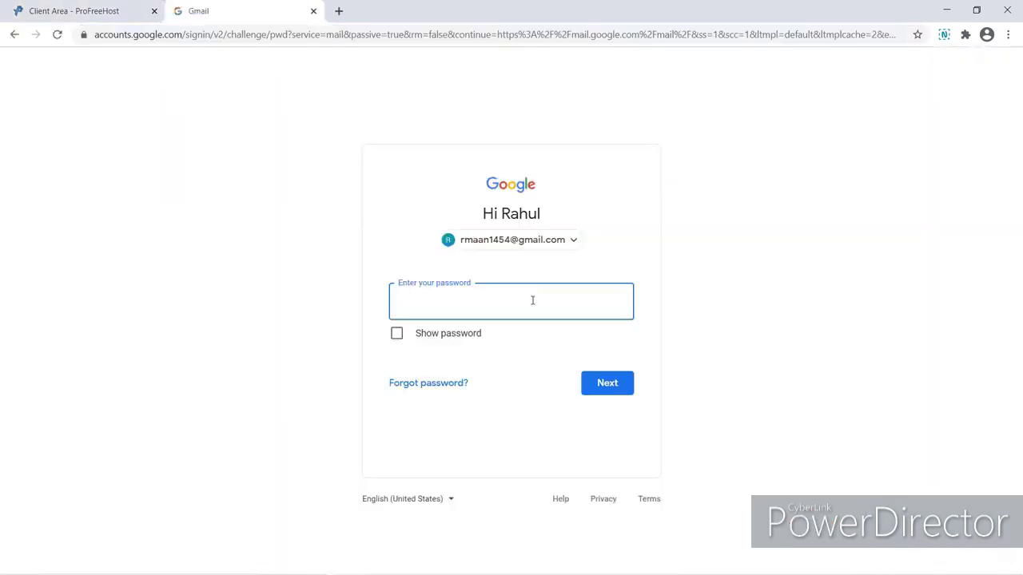
{"action": "key", "text": "ctrl+v"}
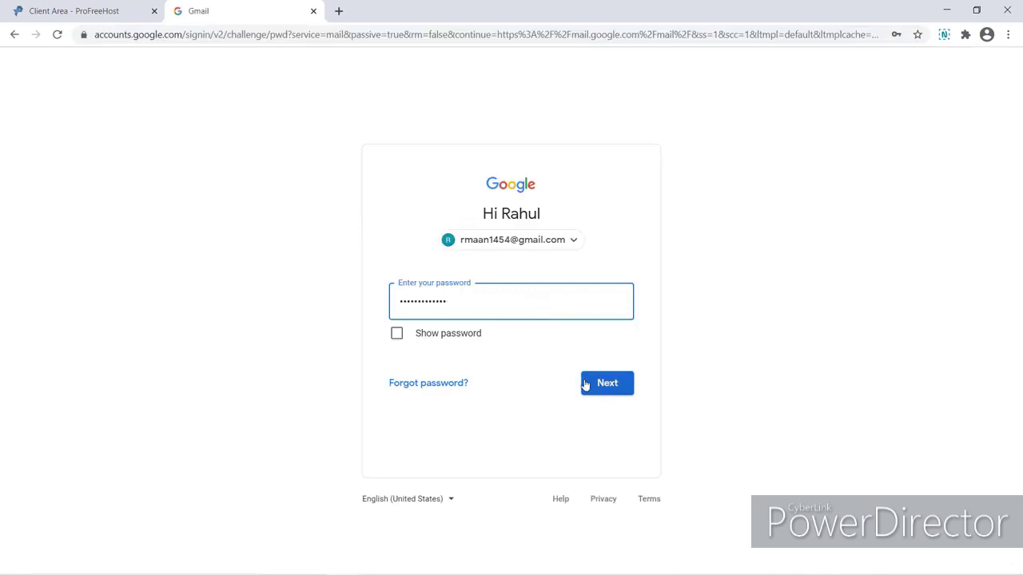
{"action": "left_click", "coordinate": [585, 384]}
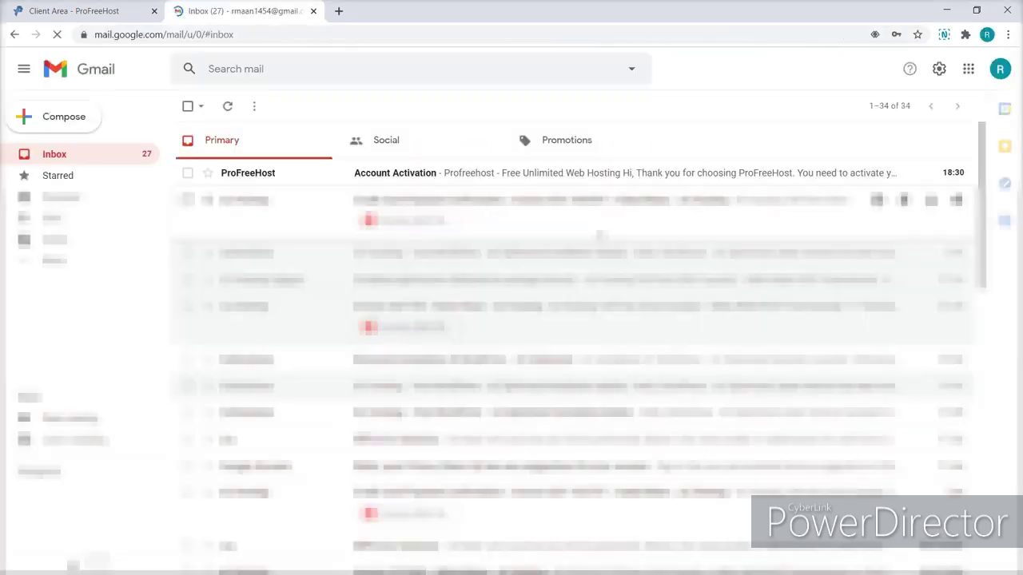
{"action": "left_click", "coordinate": [597, 184]}
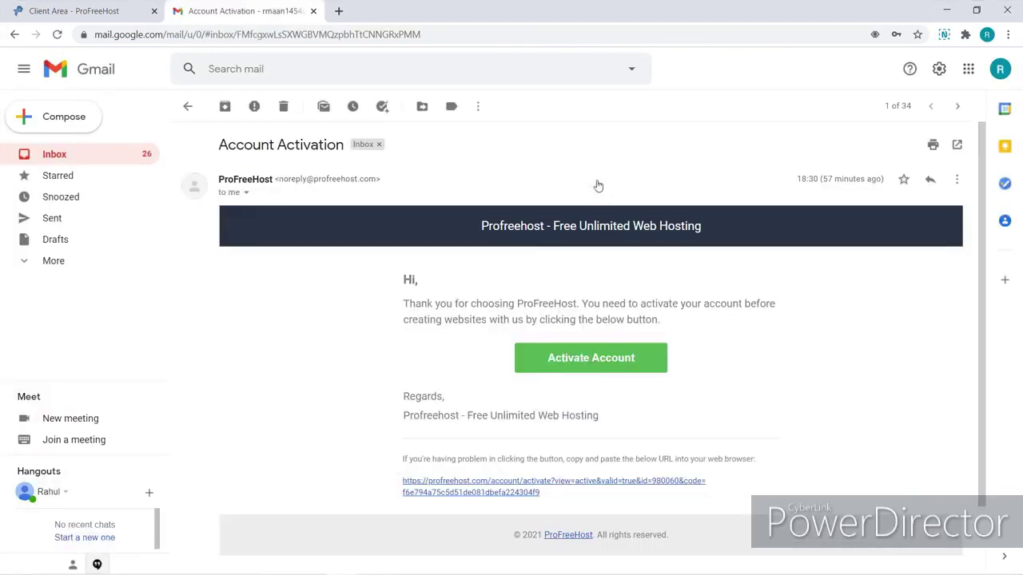
{"action": "left_click", "coordinate": [564, 360]}
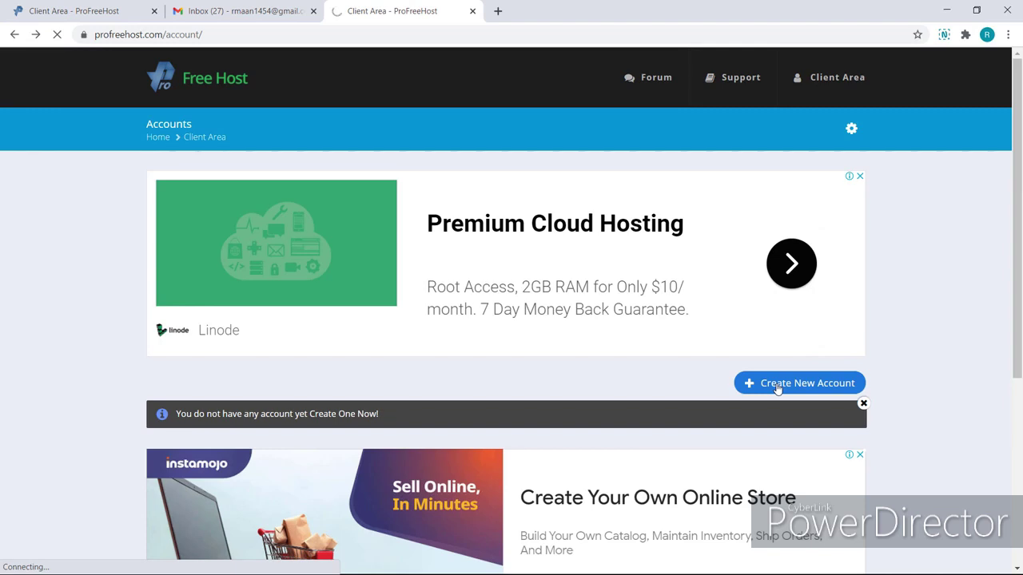
Create a free website named cafebooks on the unaux.com domain.
{"action": "left_click", "coordinate": [778, 386]}
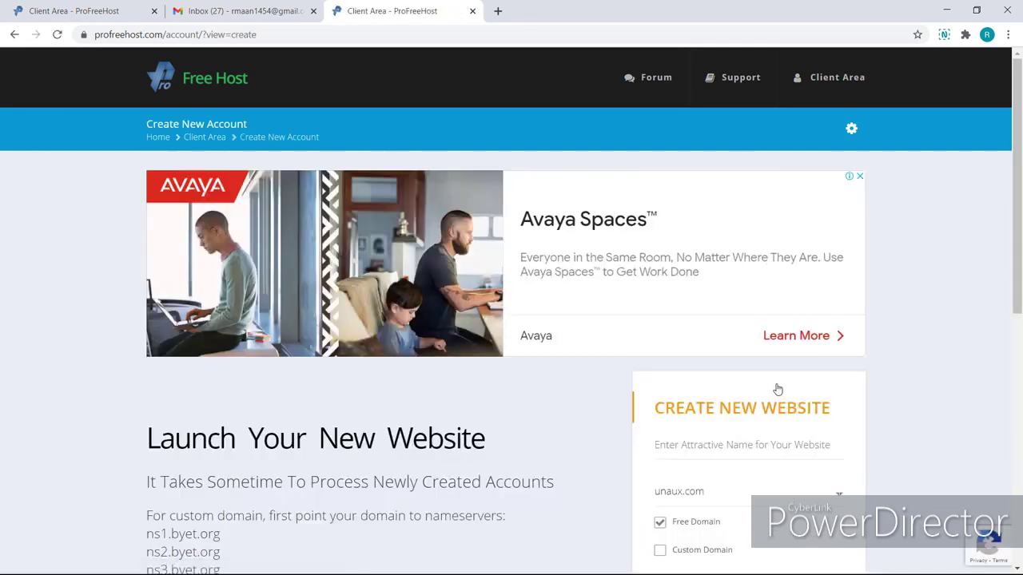
{"action": "left_click", "coordinate": [720, 445]}
{"action": "type", "text": "c"}
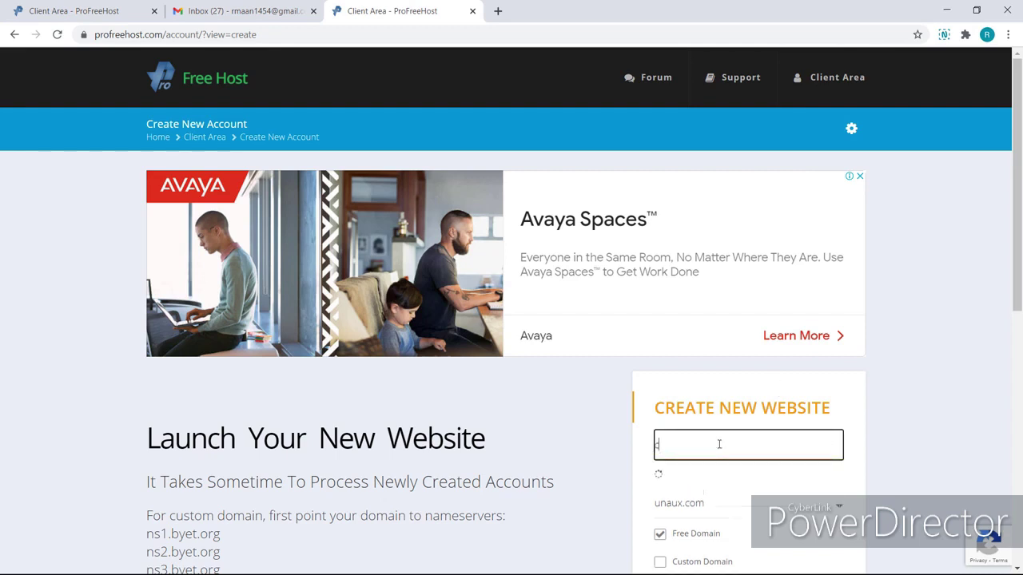
{"action": "type", "text": "afebooks"}
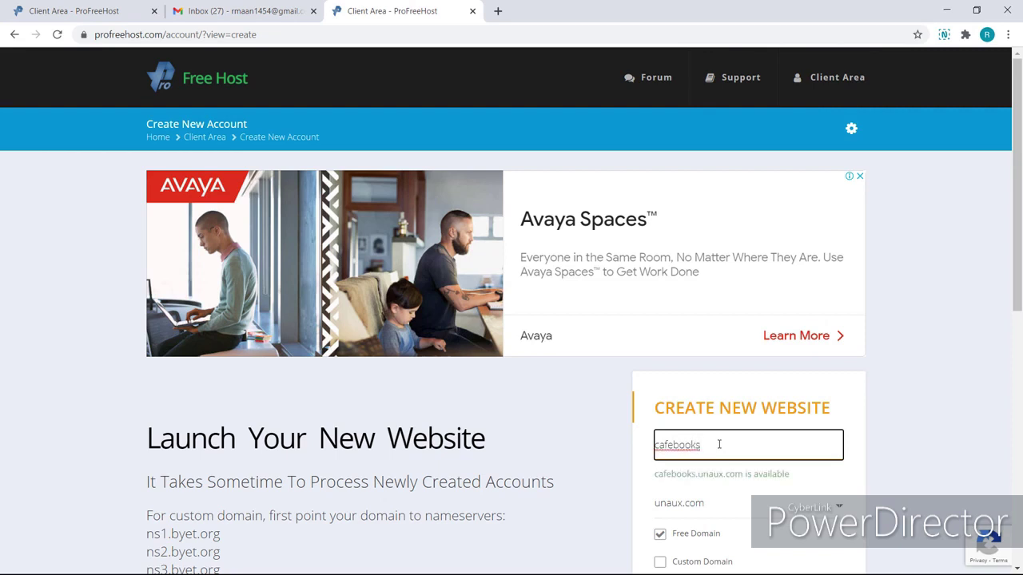
{"action": "left_click", "coordinate": [714, 512]}
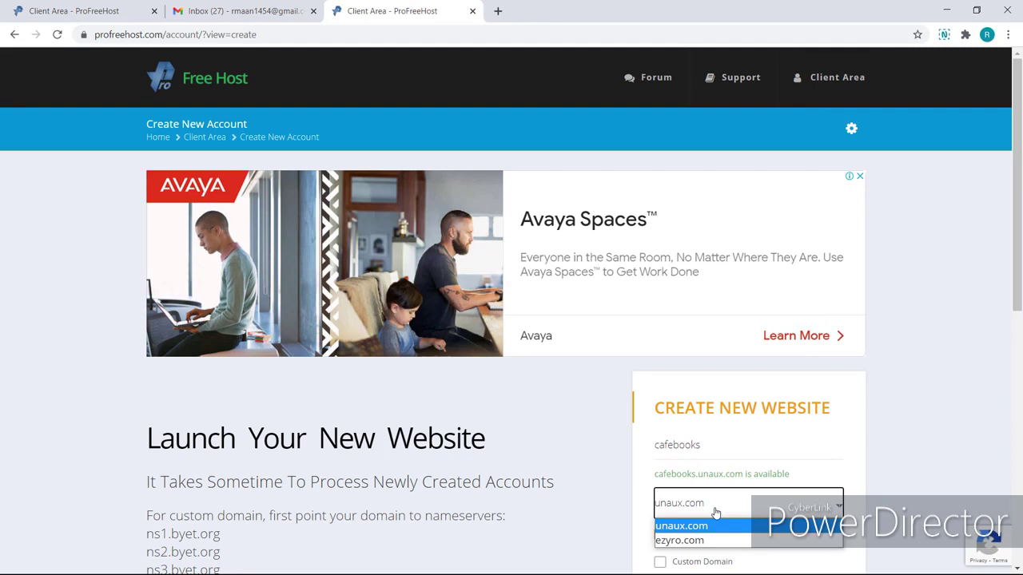
{"action": "left_click", "coordinate": [711, 527]}
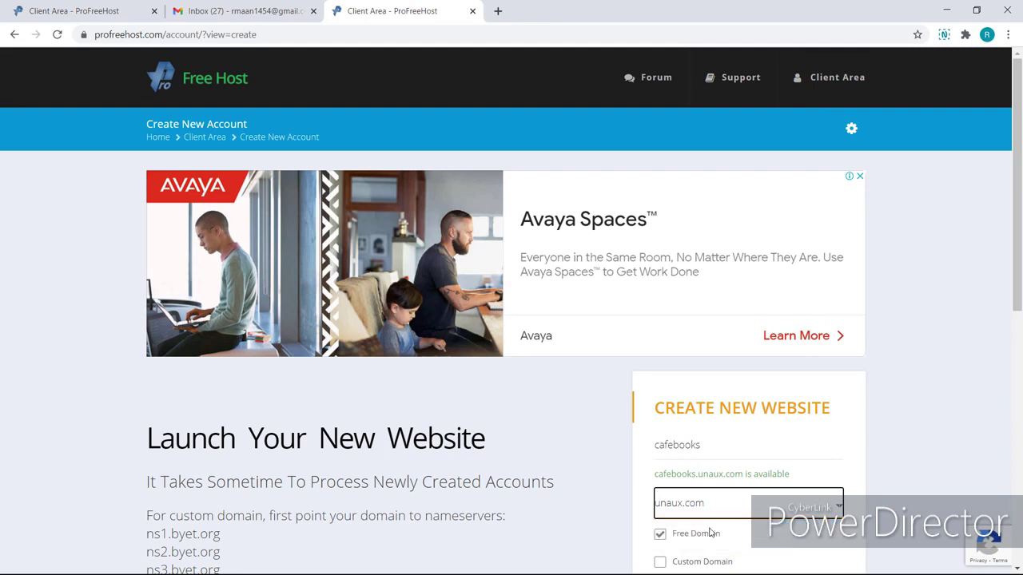
{"action": "scroll", "coordinate": [710, 533], "scroll_direction": "down", "scroll_amount": 1}
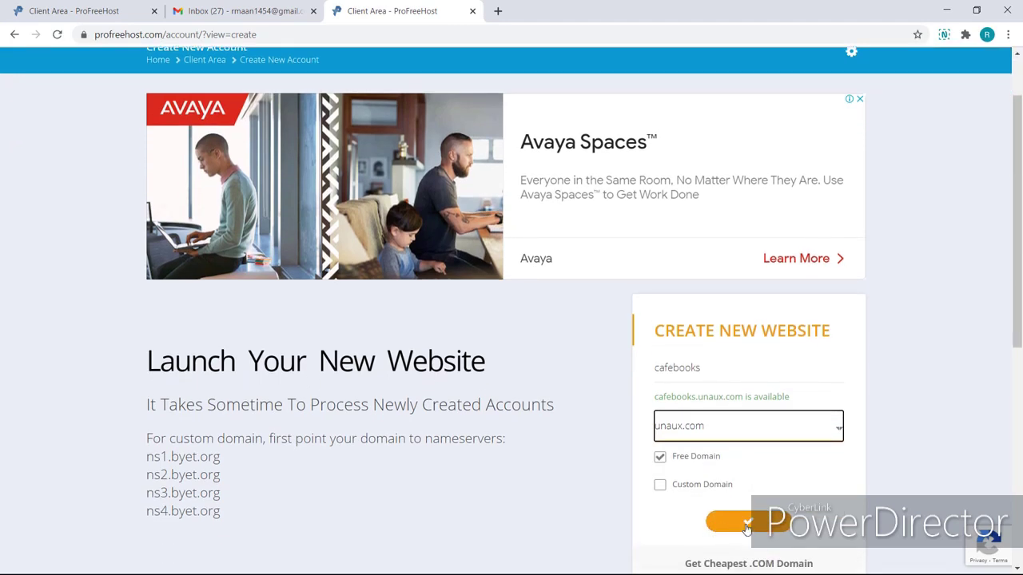
{"action": "left_click", "coordinate": [746, 524]}
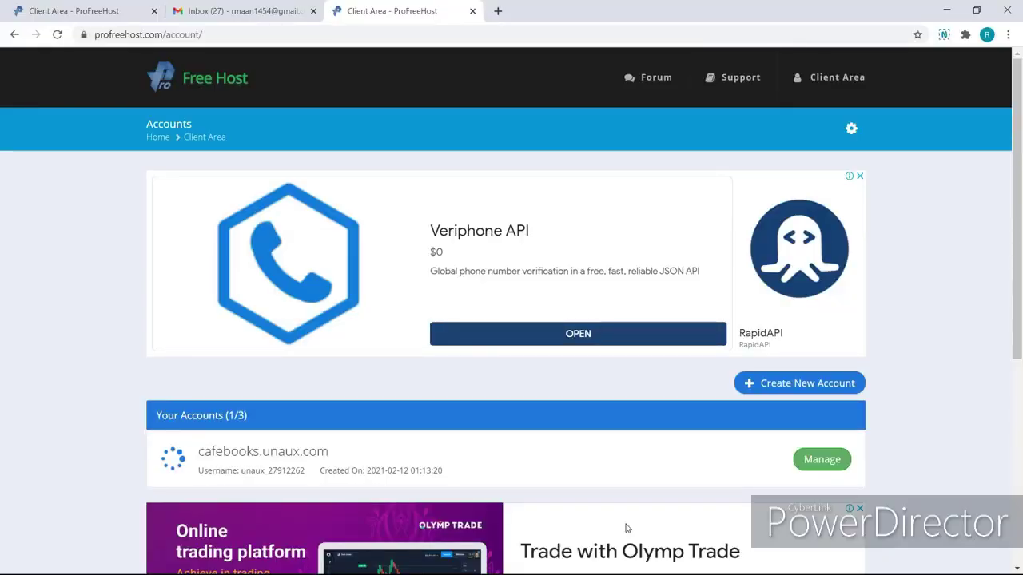
Open the Control Panel from the cafebooks.unaux.com manage page.
{"action": "left_click", "coordinate": [816, 465]}
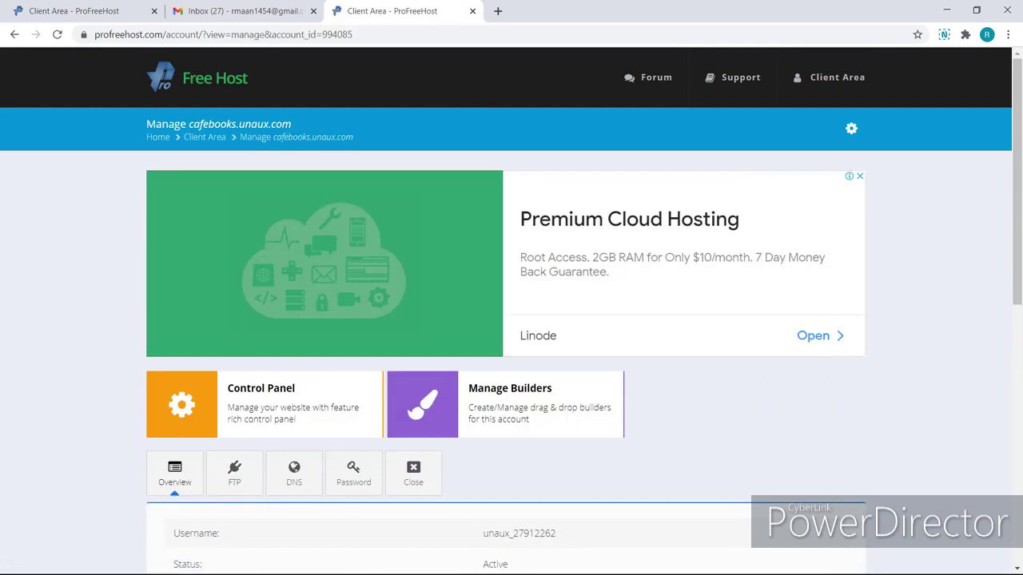
{"action": "scroll", "coordinate": [303, 338], "scroll_direction": "down", "scroll_amount": 1}
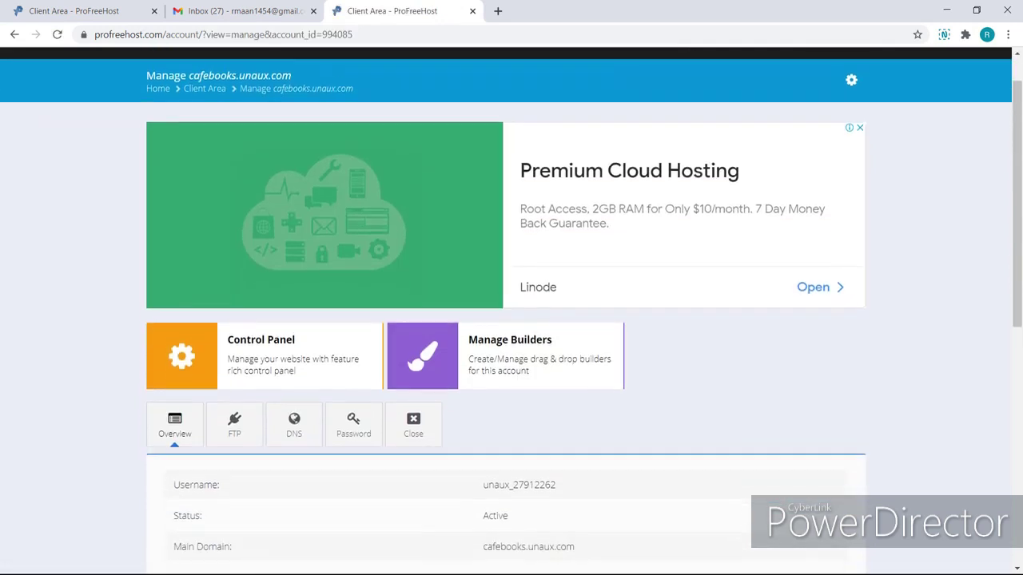
{"action": "left_click", "coordinate": [304, 338]}
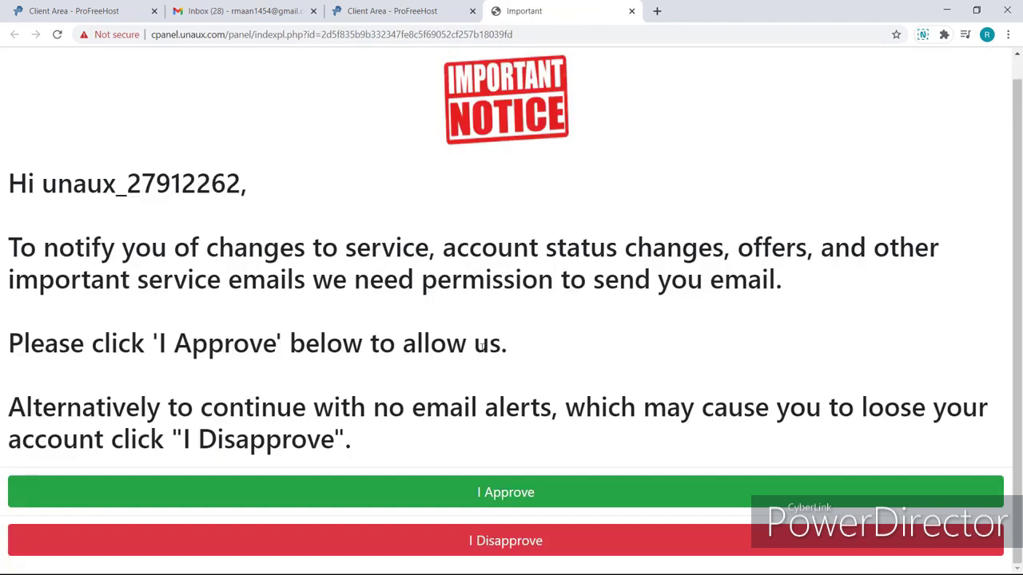
Approve the service e-mail notice and launch Softaculous Apps Installer from the Software section.
{"action": "left_click", "coordinate": [496, 499]}
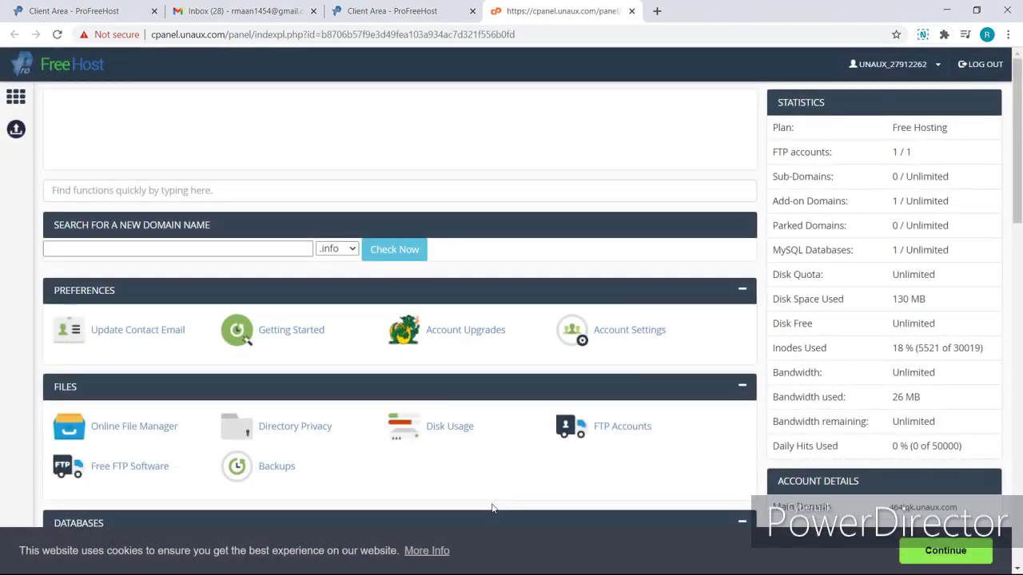
{"action": "scroll", "coordinate": [491, 508], "scroll_direction": "down", "scroll_amount": 4}
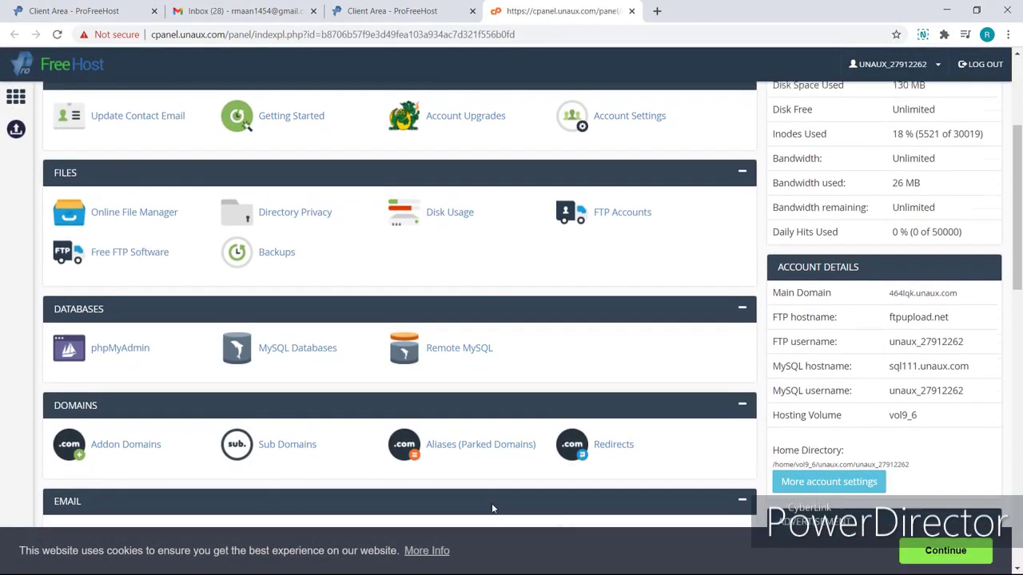
{"action": "scroll", "coordinate": [492, 508], "scroll_direction": "down", "scroll_amount": 4}
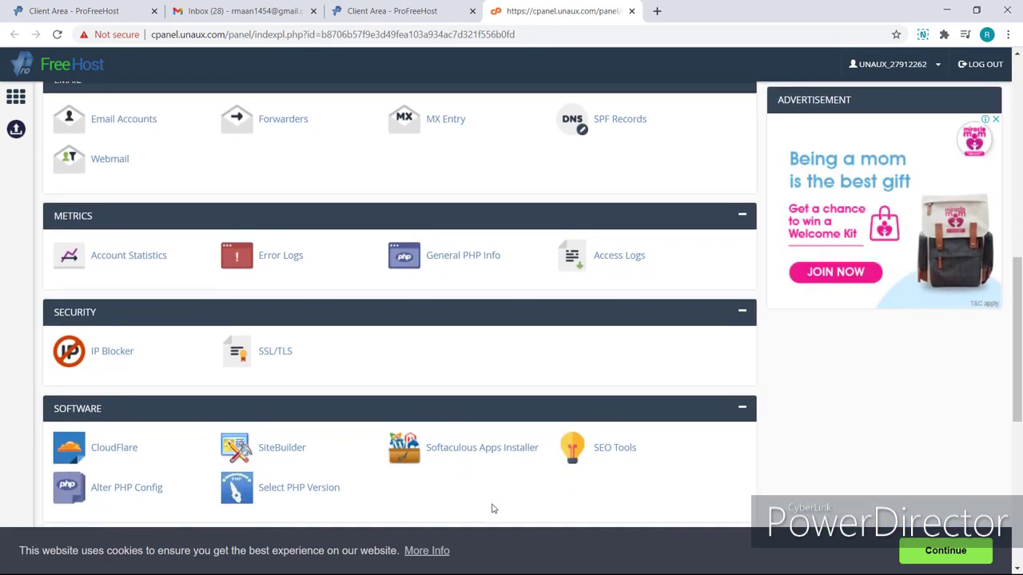
{"action": "left_click", "coordinate": [491, 463]}
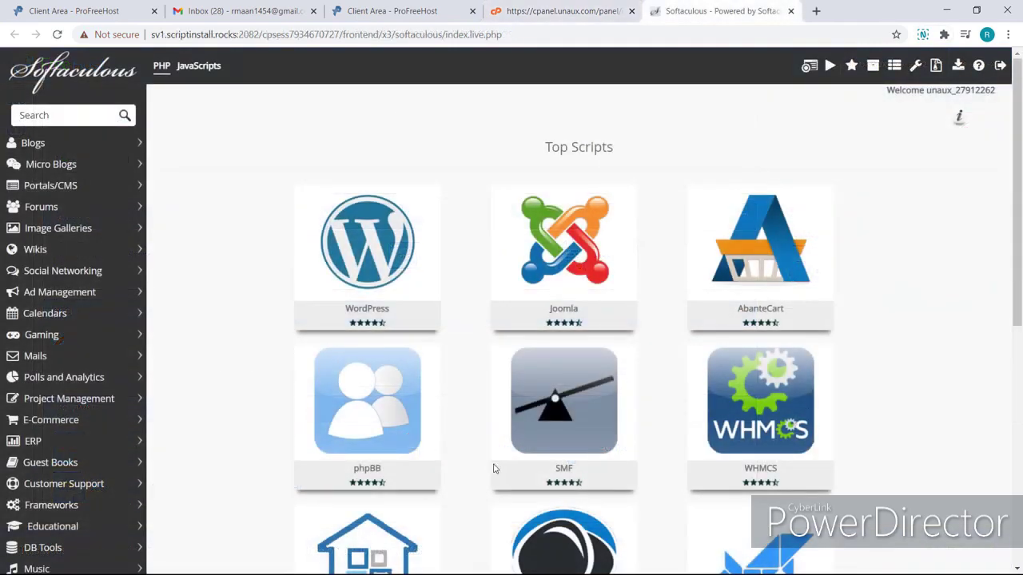
Start a WordPress install and enter the admin username.
{"action": "mouse_move", "coordinate": [391, 306]}
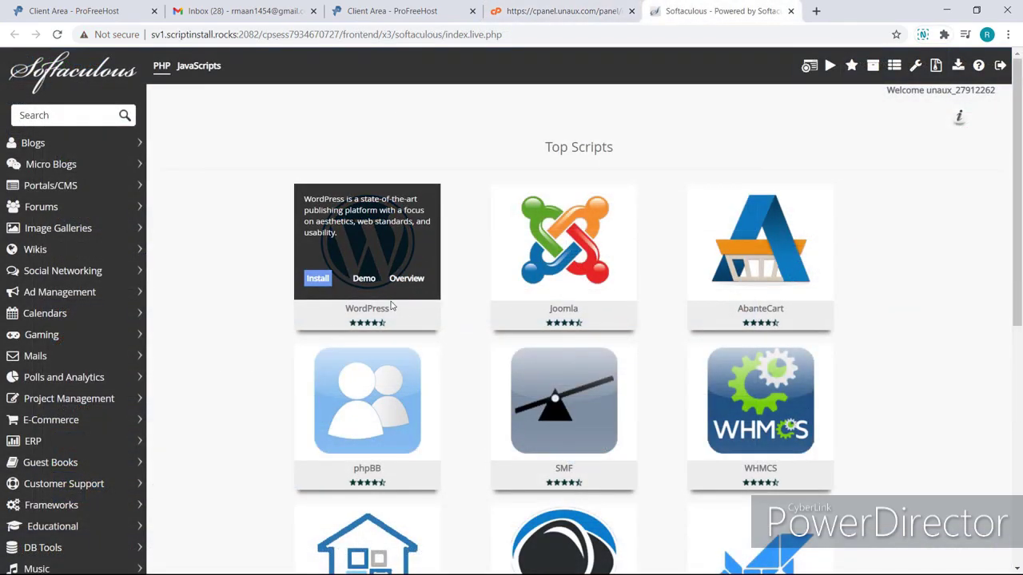
{"action": "left_click", "coordinate": [318, 279]}
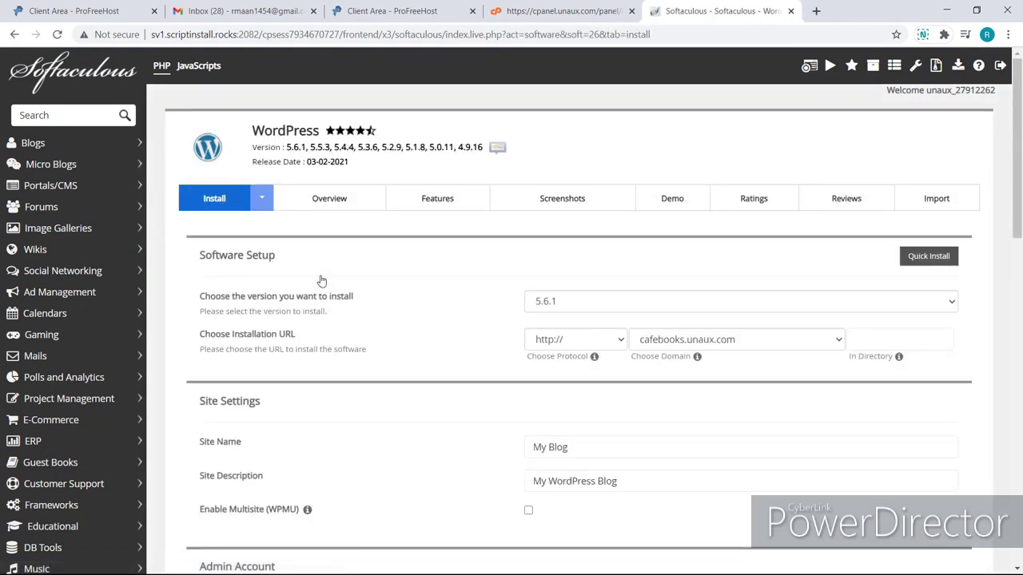
{"action": "scroll", "coordinate": [438, 409], "scroll_direction": "down", "scroll_amount": 2}
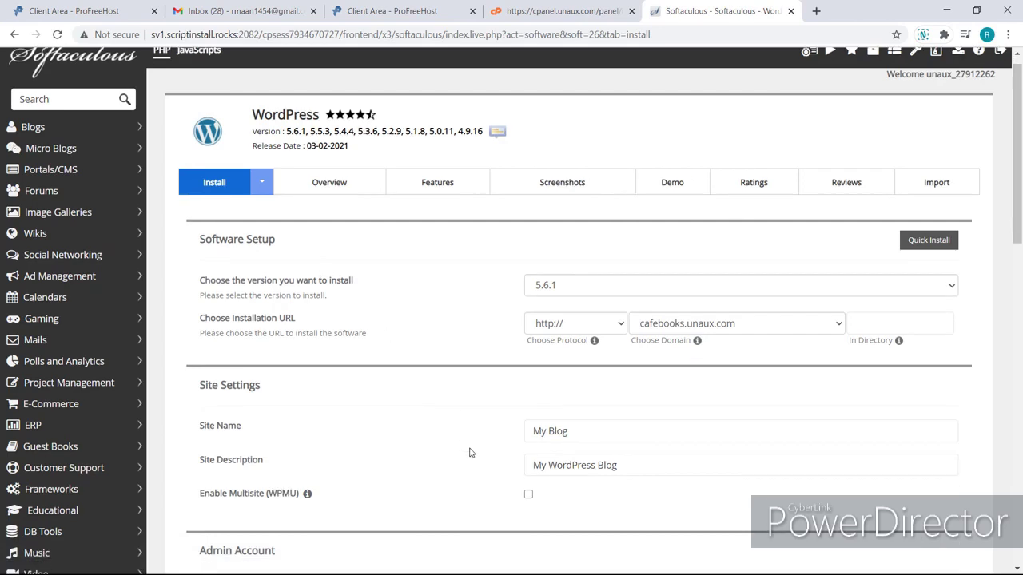
{"action": "scroll", "coordinate": [470, 453], "scroll_direction": "down", "scroll_amount": 2}
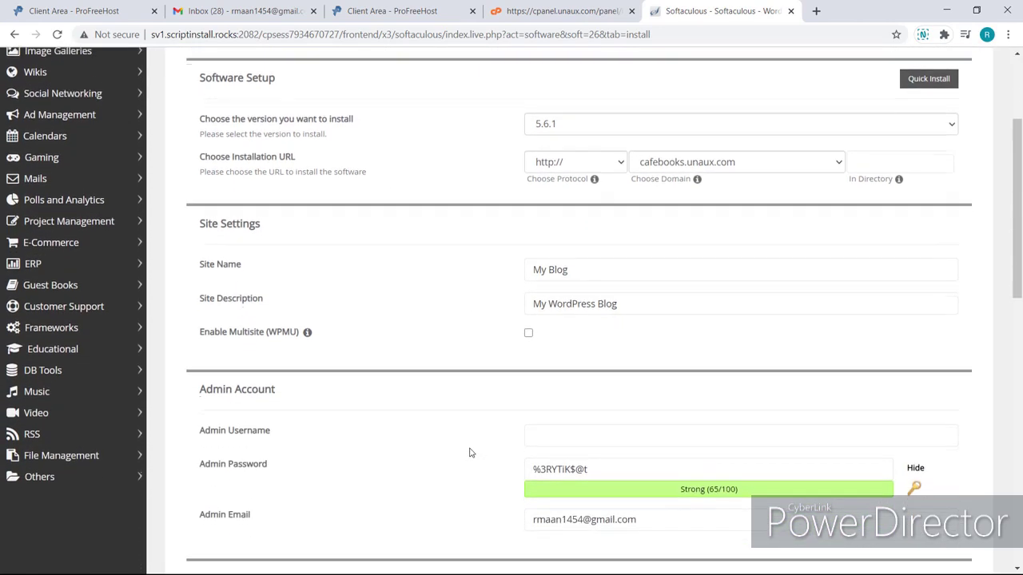
{"action": "left_click", "coordinate": [537, 399]}
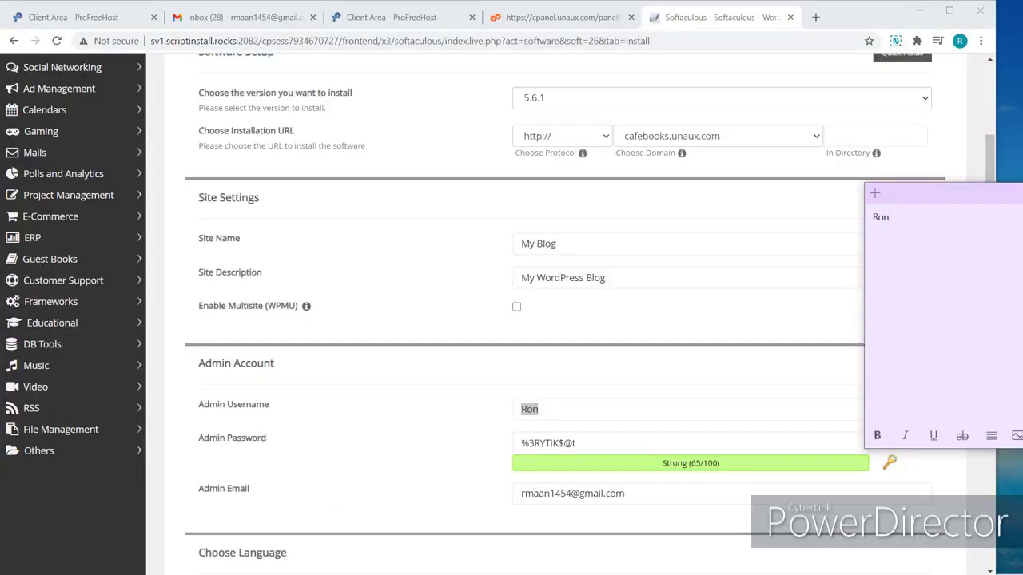
Copy the generated admin password into the sticky note and return to the install form.
{"action": "left_click_drag", "start_coordinate": [577, 443], "coordinate": [520, 443]}
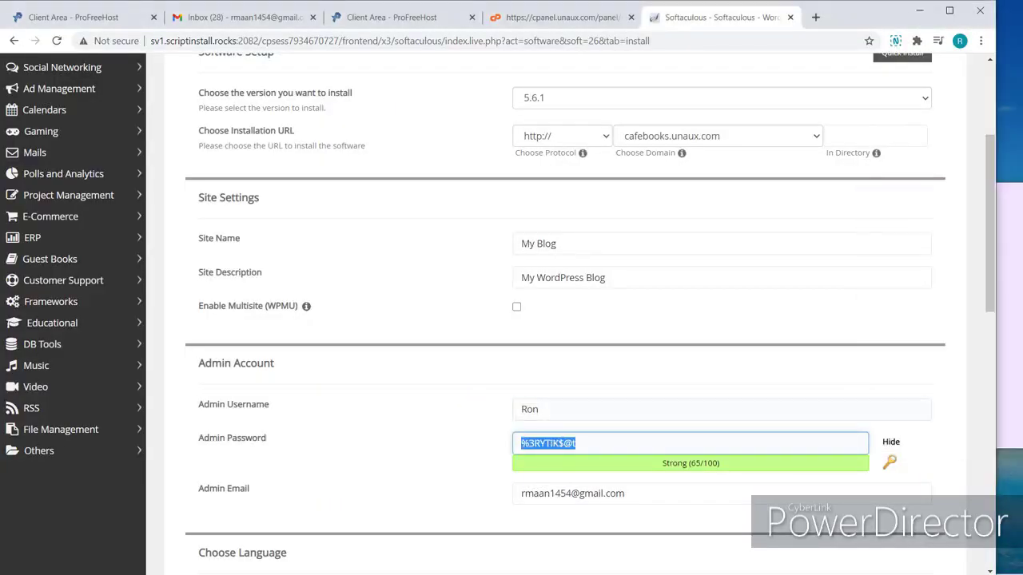
{"action": "key", "text": "ctrl+c"}
{"action": "key", "text": "alt+Tab"}
{"action": "key", "text": "Return"}
{"action": "key", "text": "ctrl+v"}
{"action": "left_click", "coordinate": [956, 18]}
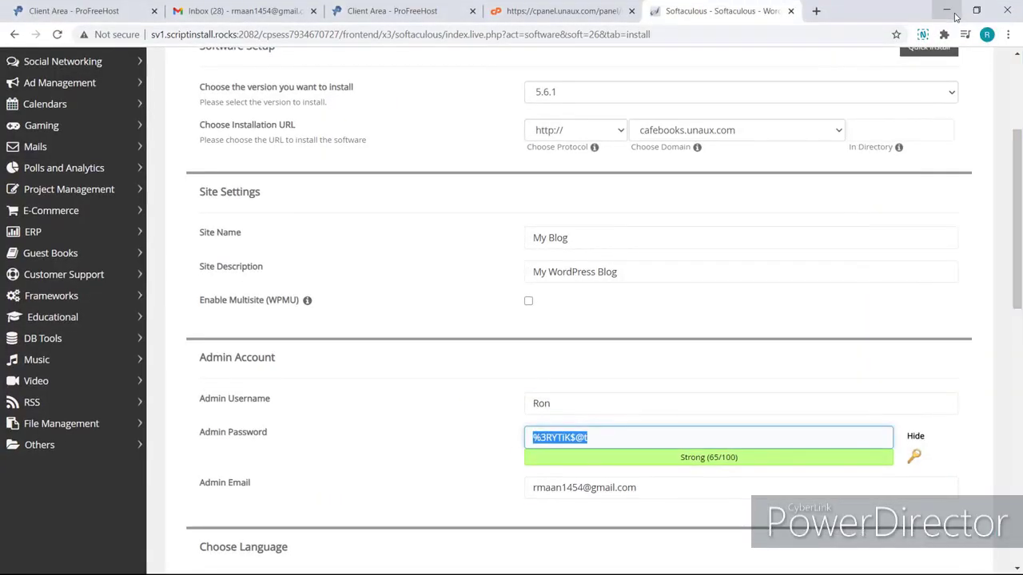
{"action": "scroll", "coordinate": [579, 465], "scroll_direction": "down", "scroll_amount": 10}
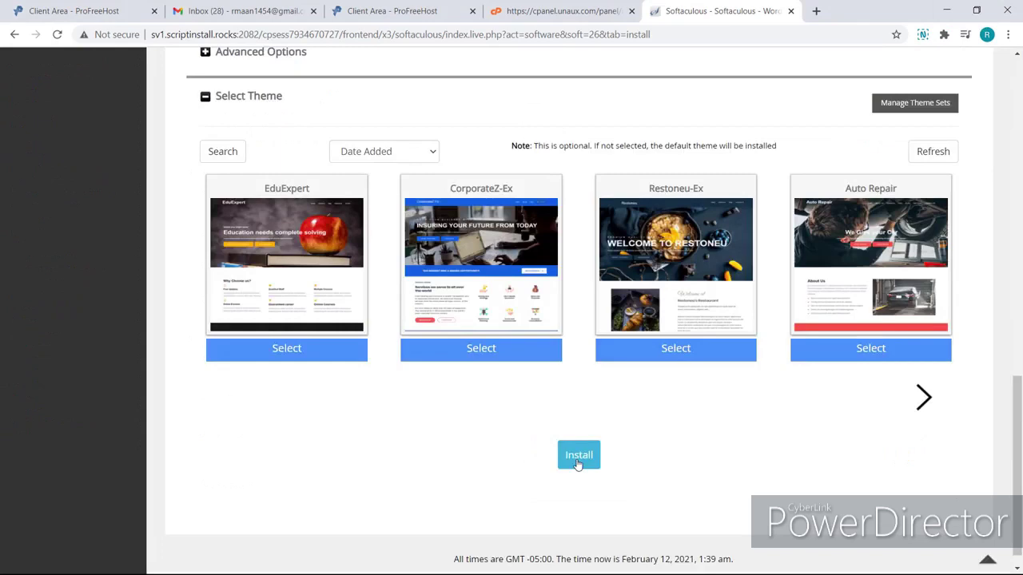
{"action": "left_click", "coordinate": [578, 458]}
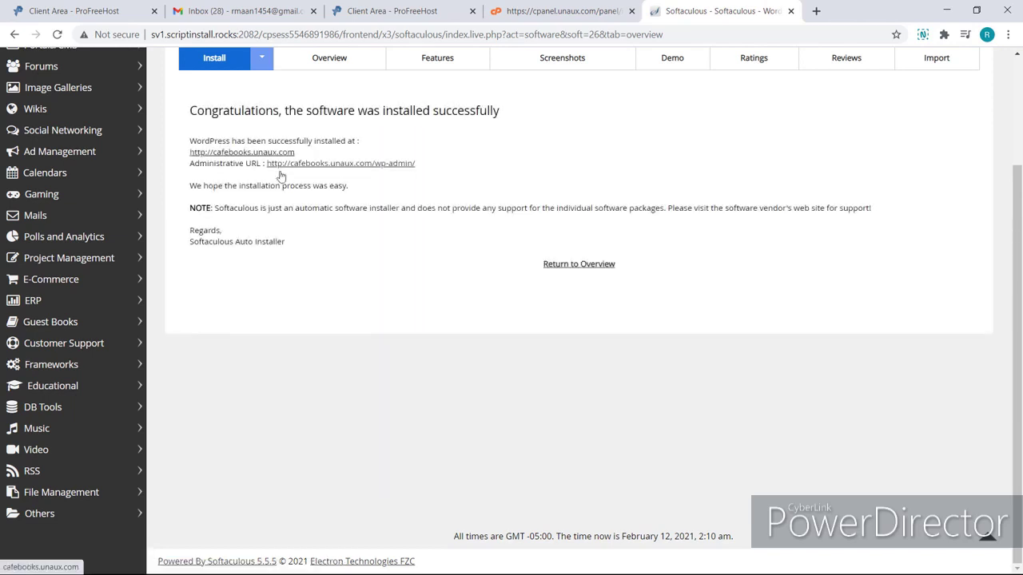
{"action": "left_click", "coordinate": [285, 156]}
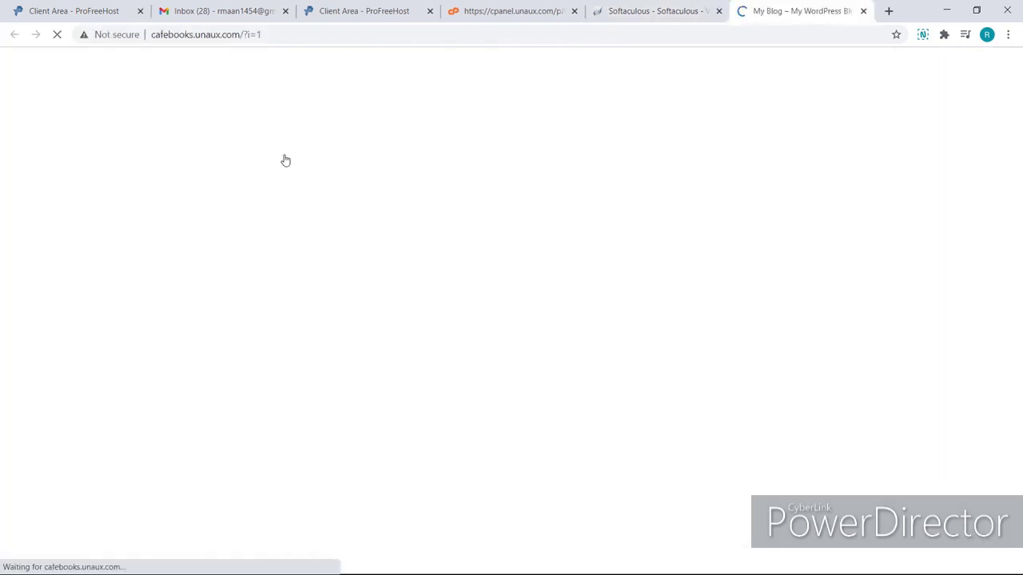
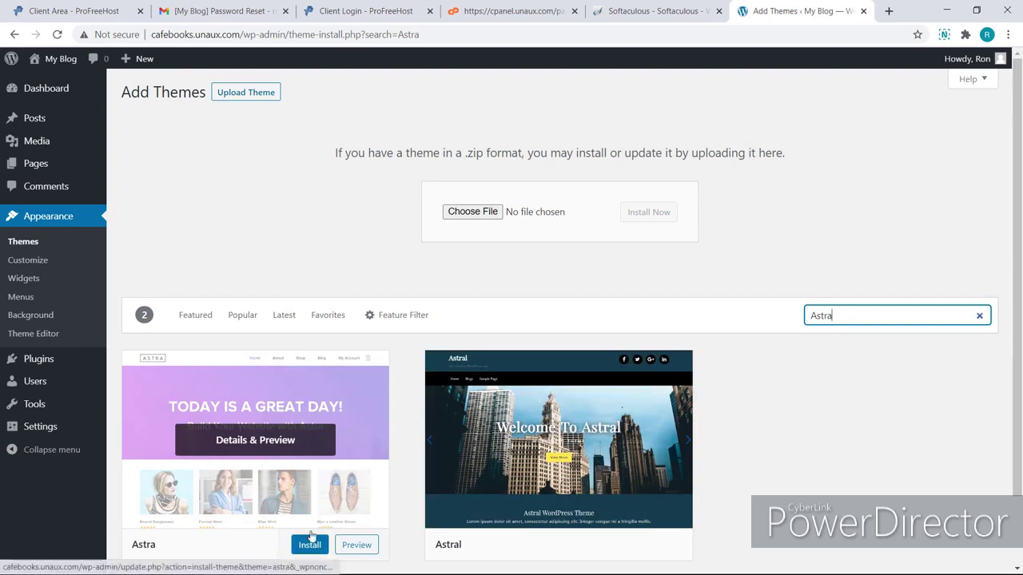
Install and activate the Astra theme, then pick Elementor as the Starter Templates page builder.
{"action": "left_click", "coordinate": [308, 545]}
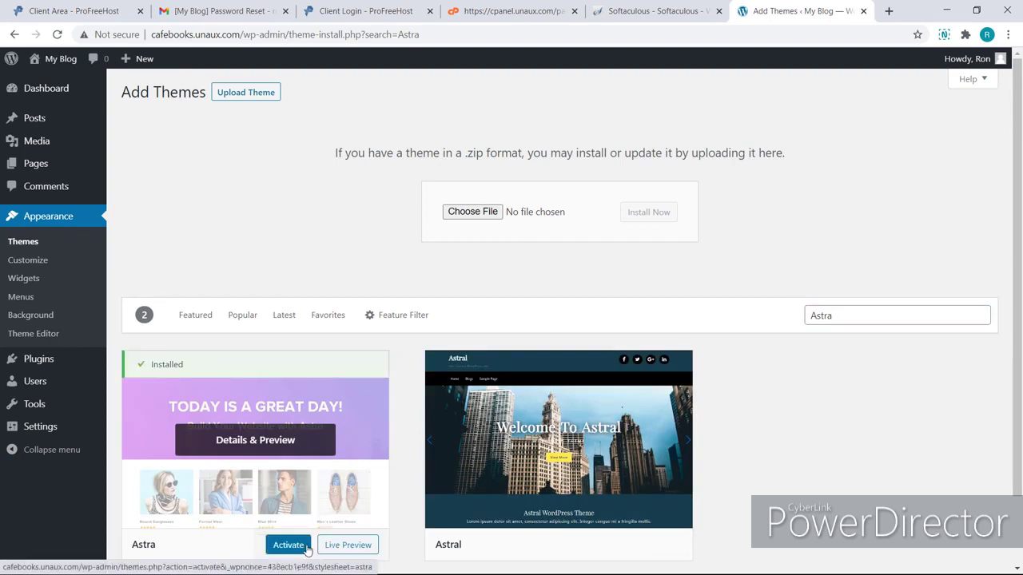
{"action": "left_click", "coordinate": [294, 548]}
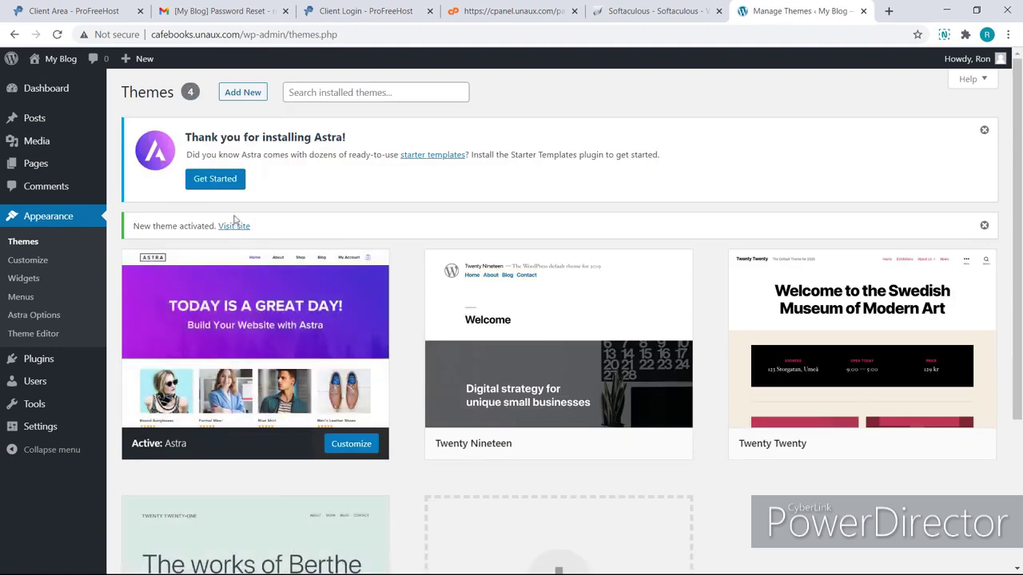
{"action": "left_click", "coordinate": [215, 179]}
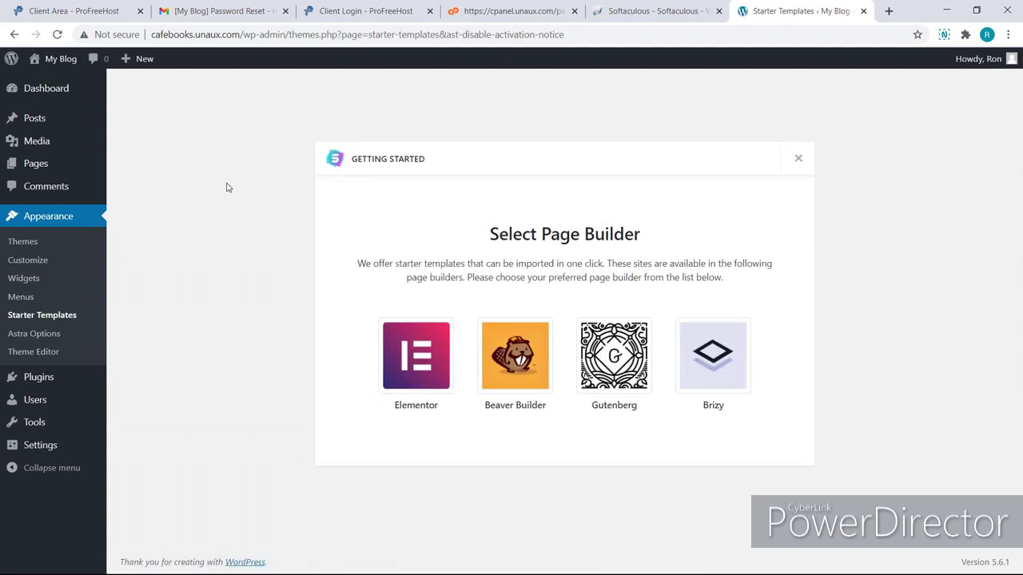
{"action": "left_click", "coordinate": [412, 361]}
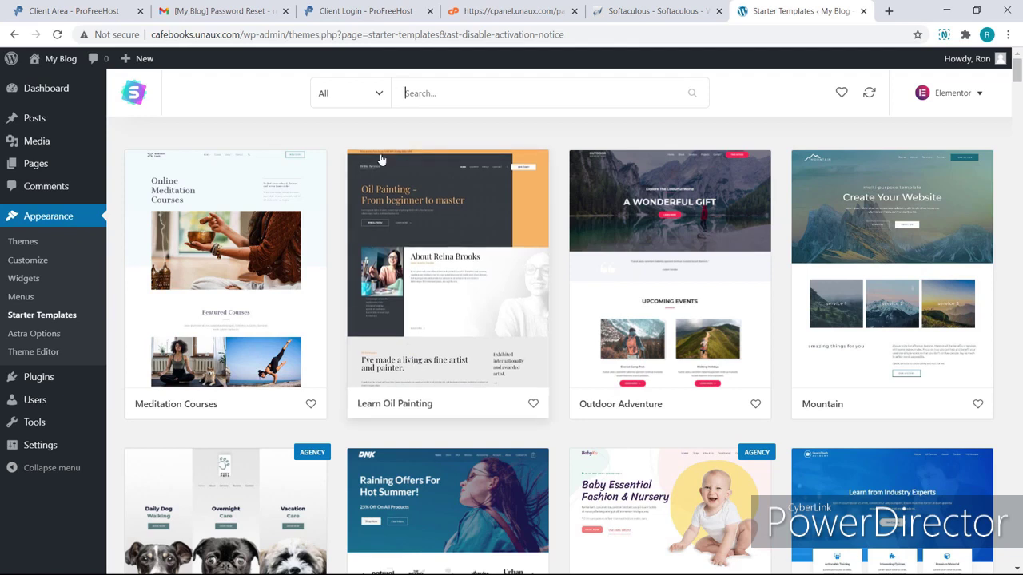
Filter templates to Blog and import the complete Fashion Lifestyle Blog site, skipping the extra details.
{"action": "left_click", "coordinate": [380, 93]}
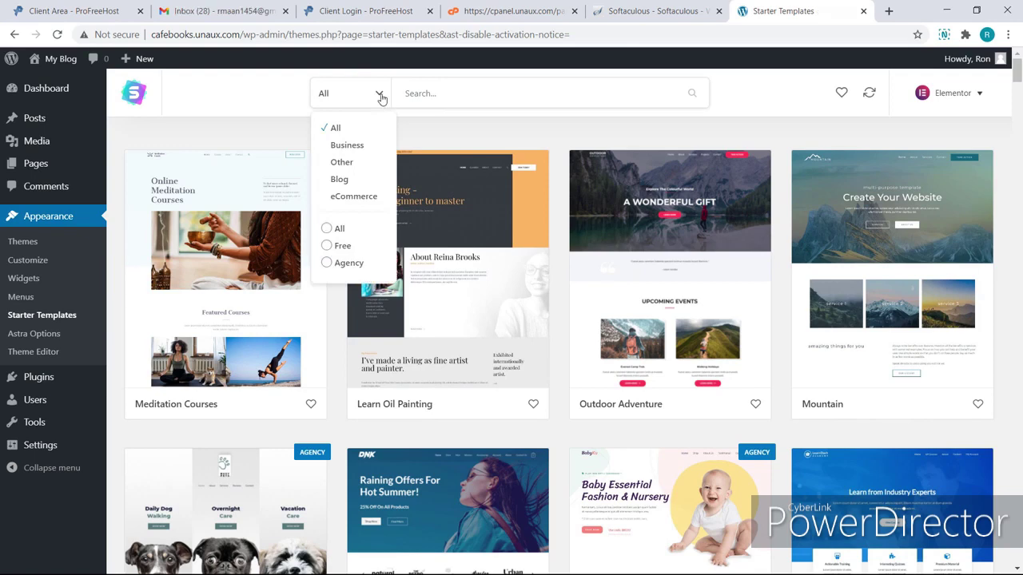
{"action": "left_click", "coordinate": [347, 181]}
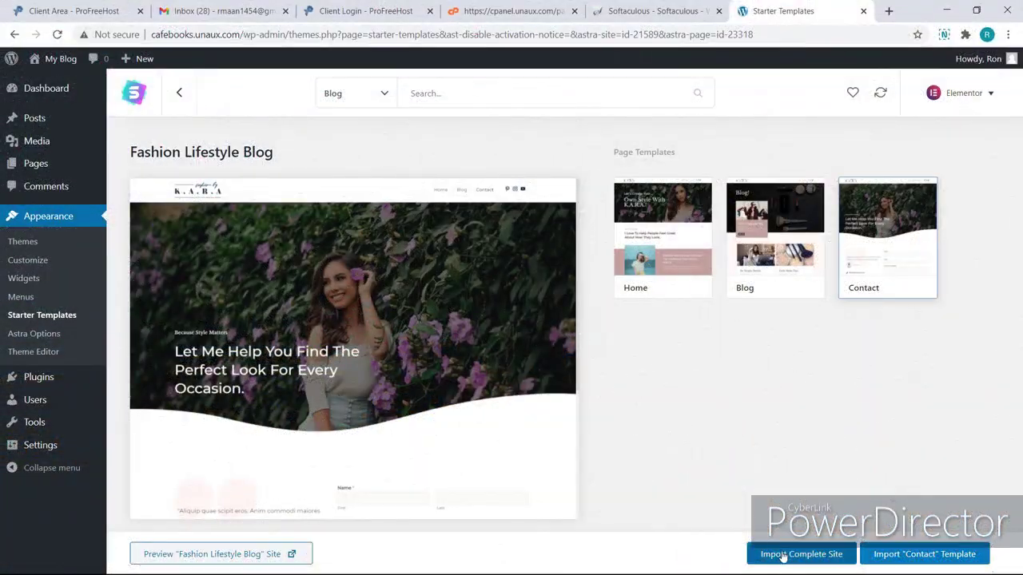
{"action": "left_click", "coordinate": [784, 554]}
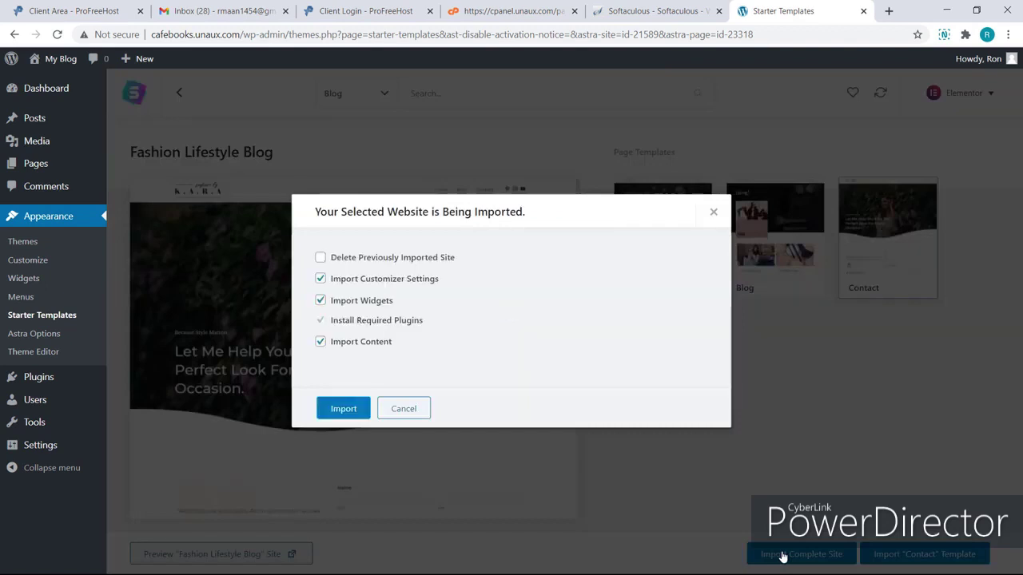
{"action": "left_click", "coordinate": [359, 411]}
{"action": "left_click", "coordinate": [510, 412]}
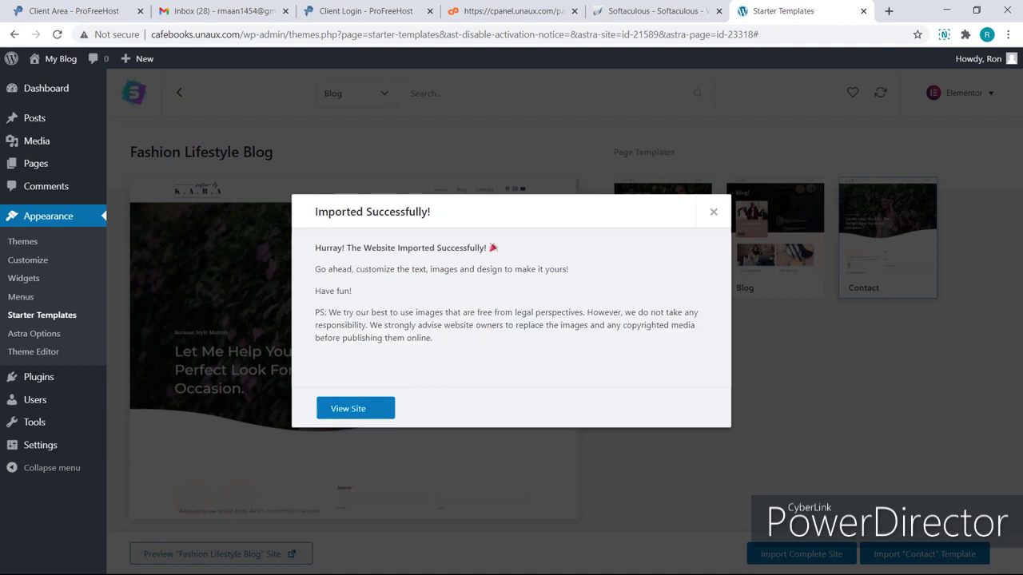
{"action": "left_click", "coordinate": [378, 414]}
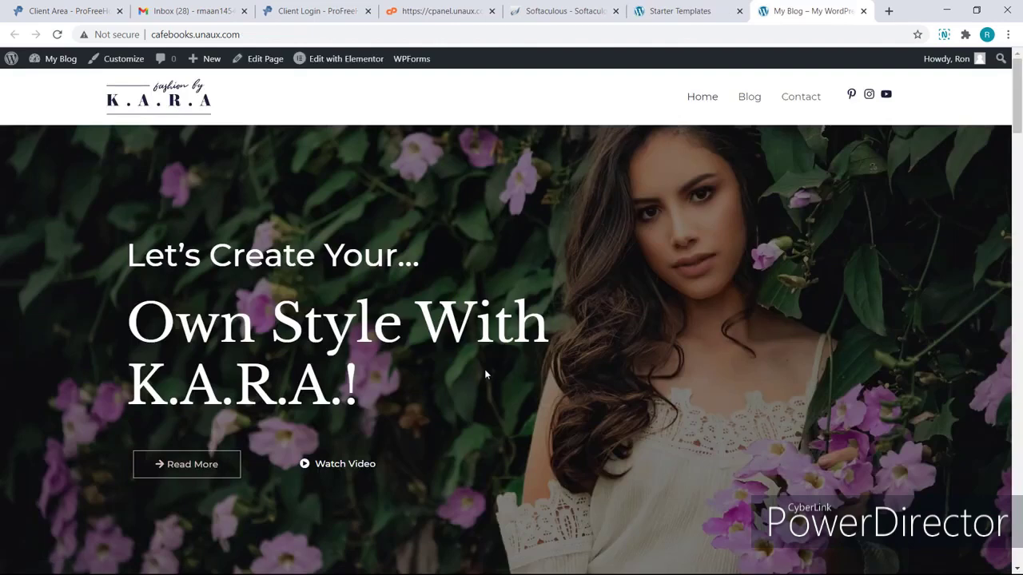
Scroll through the imported K.A.R.A home page, then browse the Blog page.
{"action": "scroll", "coordinate": [484, 374], "scroll_direction": "down", "scroll_amount": 4}
{"action": "scroll", "coordinate": [484, 374], "scroll_direction": "down", "scroll_amount": 6}
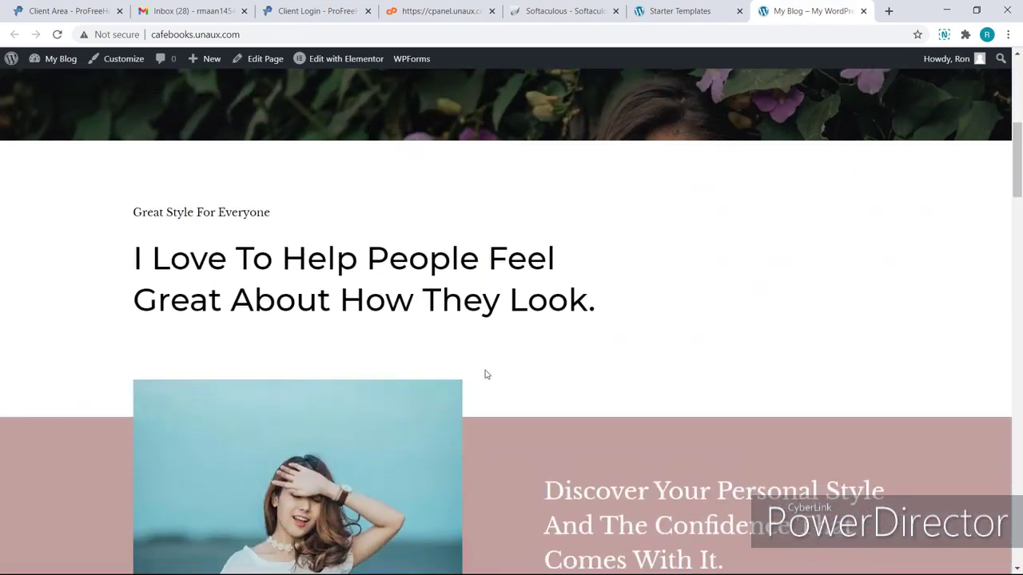
{"action": "scroll", "coordinate": [484, 374], "scroll_direction": "down", "scroll_amount": 3}
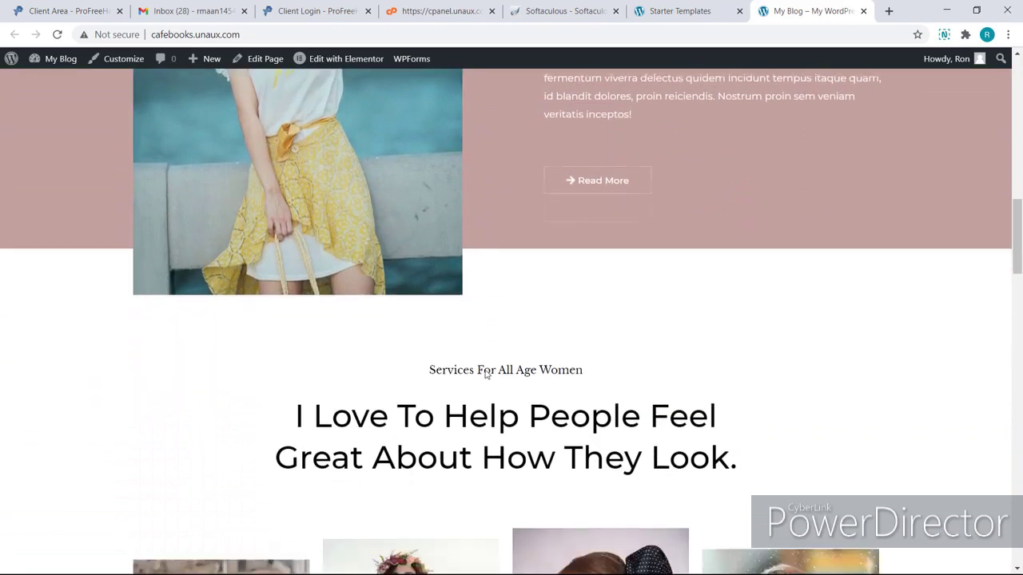
{"action": "scroll", "coordinate": [485, 374], "scroll_direction": "up", "scroll_amount": 9}
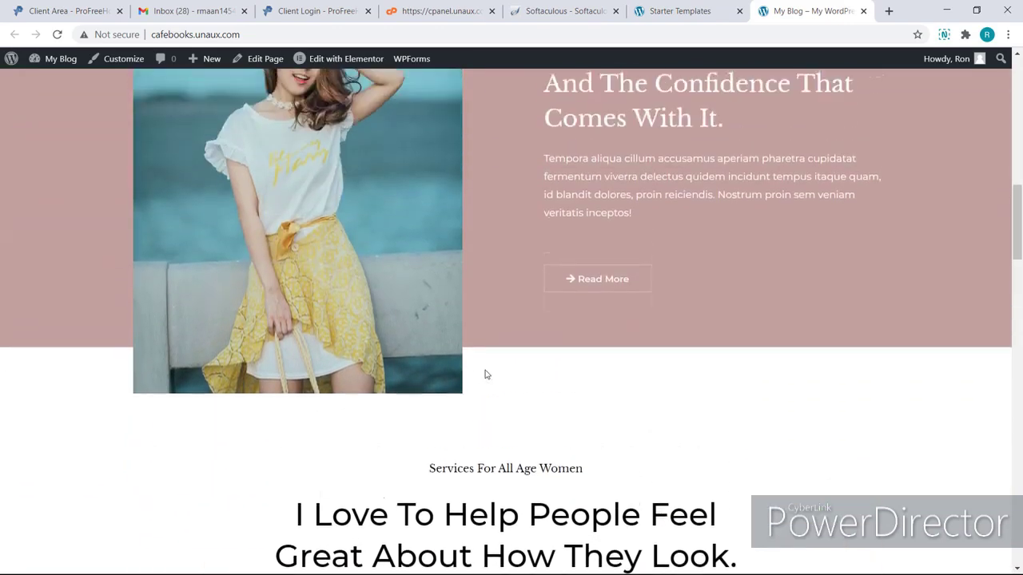
{"action": "scroll", "coordinate": [485, 372], "scroll_direction": "up", "scroll_amount": 5}
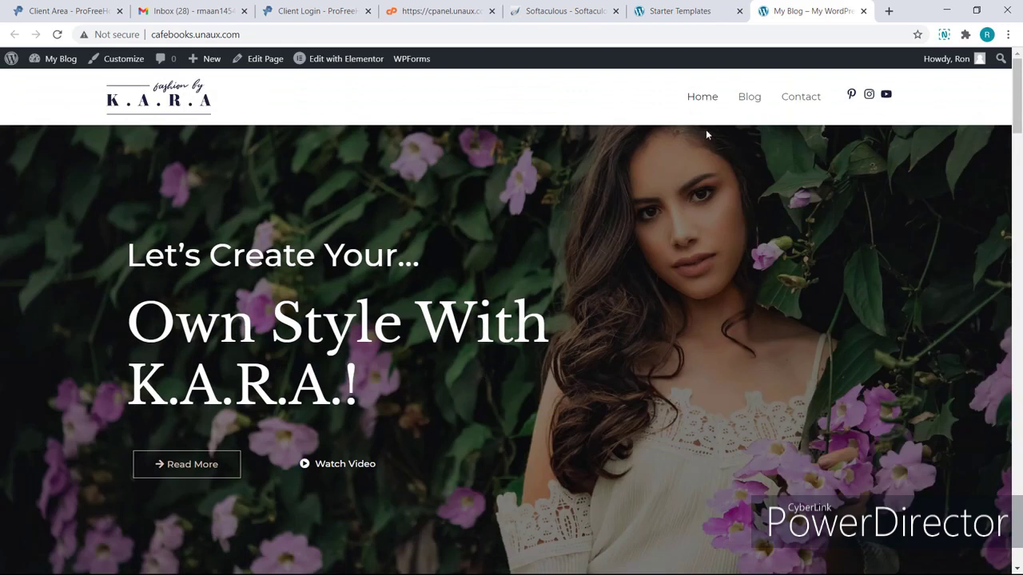
{"action": "left_click", "coordinate": [749, 98]}
{"action": "scroll", "coordinate": [749, 99], "scroll_direction": "down", "scroll_amount": 2}
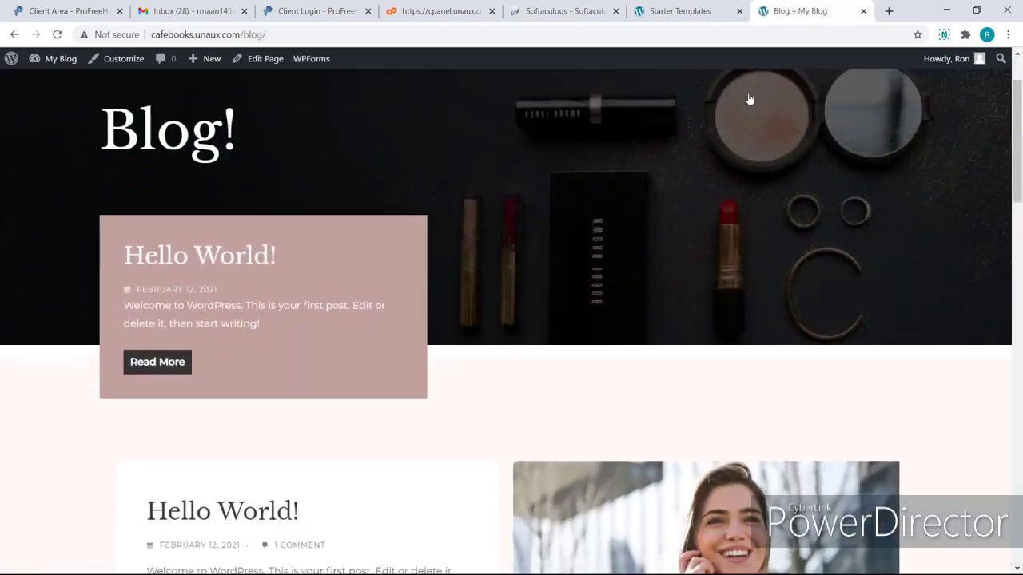
{"action": "scroll", "coordinate": [749, 99], "scroll_direction": "down", "scroll_amount": 1}
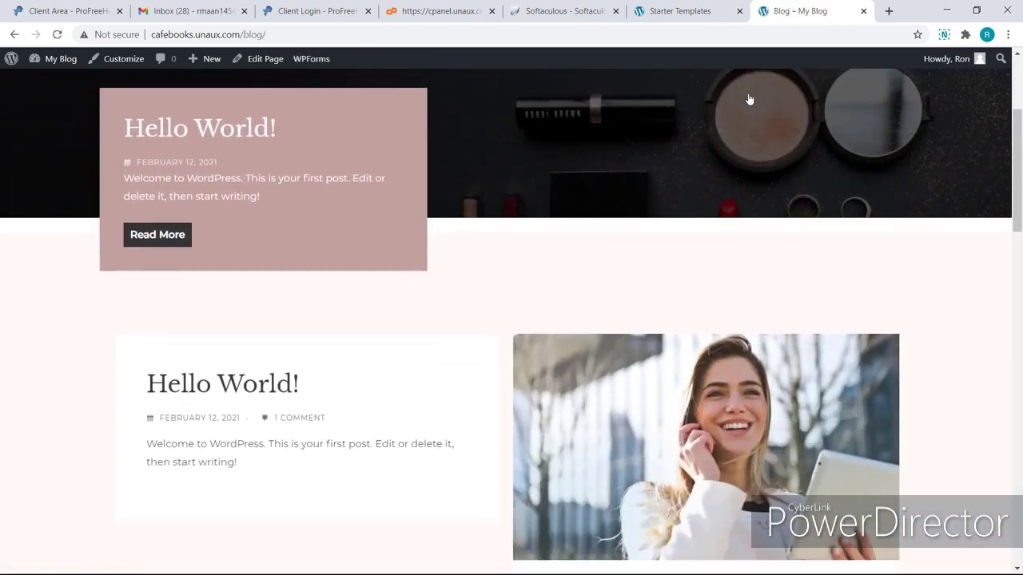
{"action": "scroll", "coordinate": [749, 99], "scroll_direction": "up", "scroll_amount": 3}
Browse the Contact page, then return to the Home page.
{"action": "left_click", "coordinate": [790, 99]}
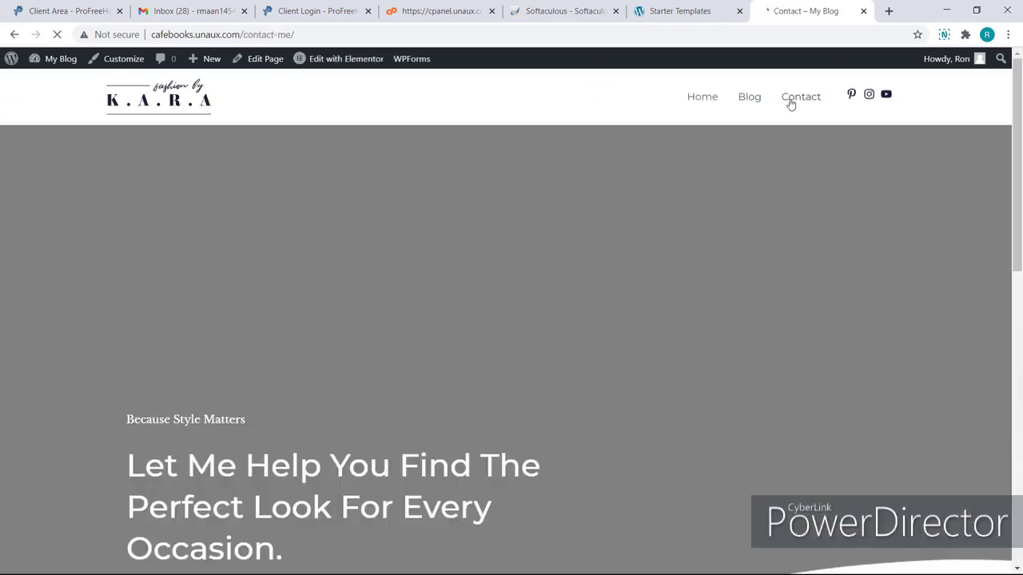
{"action": "scroll", "coordinate": [790, 101], "scroll_direction": "down", "scroll_amount": 3}
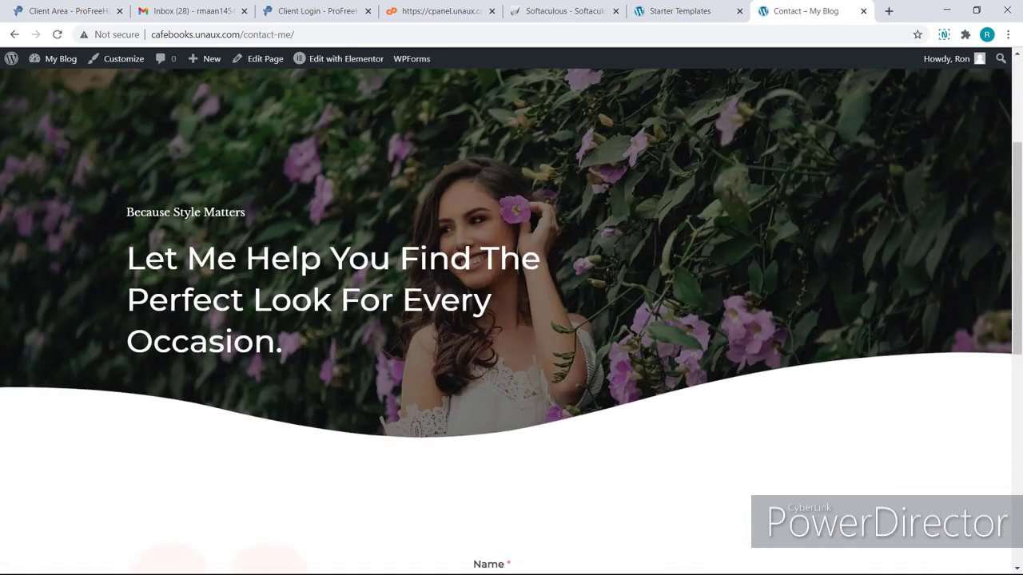
{"action": "scroll", "coordinate": [511, 319], "scroll_direction": "down", "scroll_amount": 2}
{"action": "scroll", "coordinate": [511, 320], "scroll_direction": "up", "scroll_amount": 4}
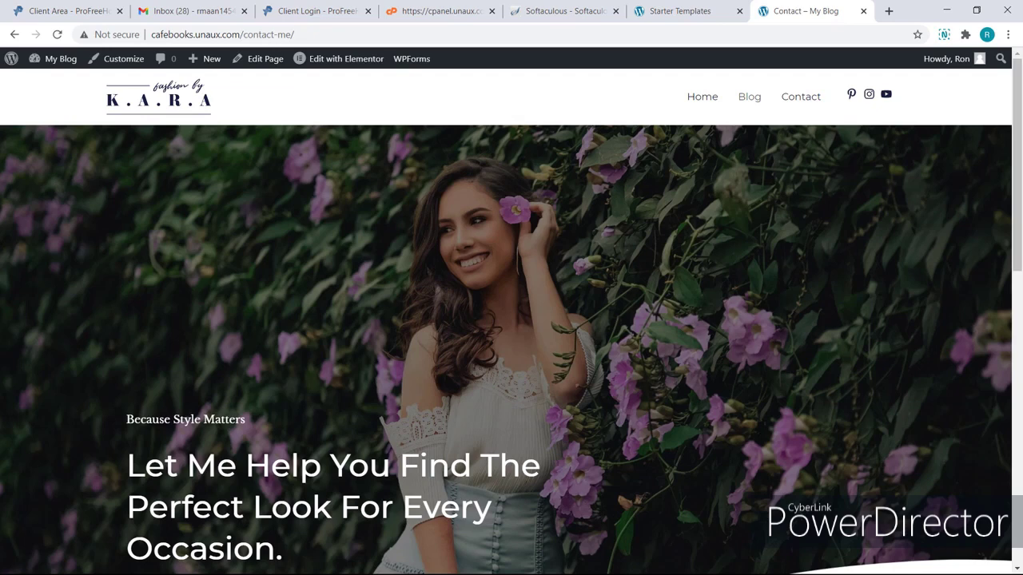
{"action": "left_click", "coordinate": [700, 99]}
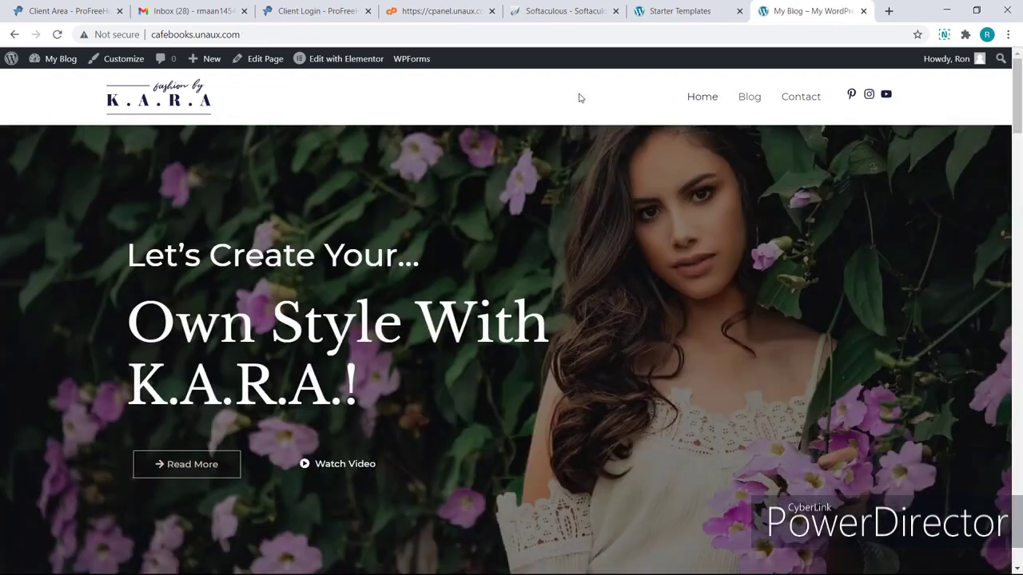
Edit the home page in Elementor and replace the hero heading text with 'Free Website'.
{"action": "left_click", "coordinate": [364, 61]}
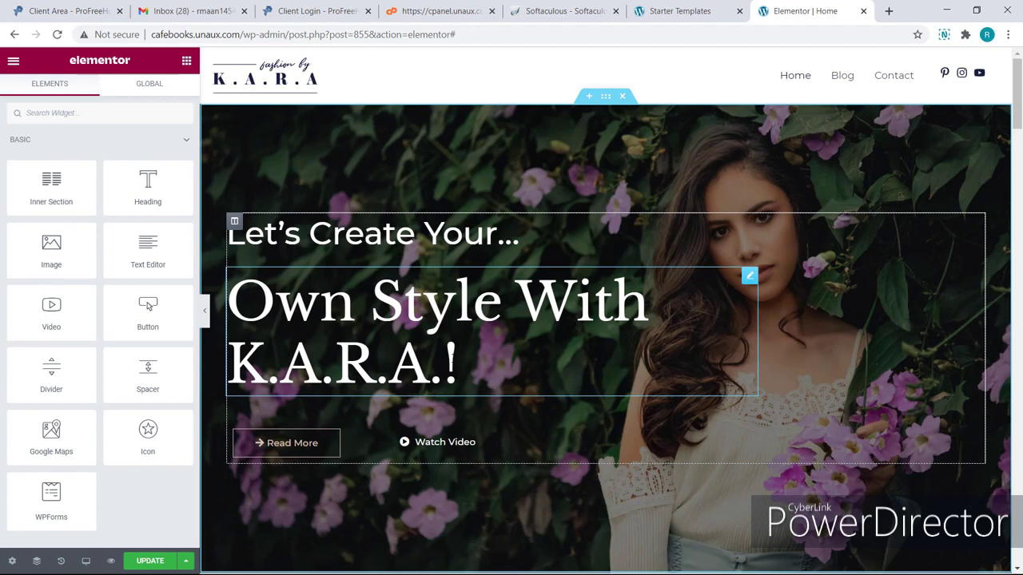
{"action": "left_click", "coordinate": [457, 365]}
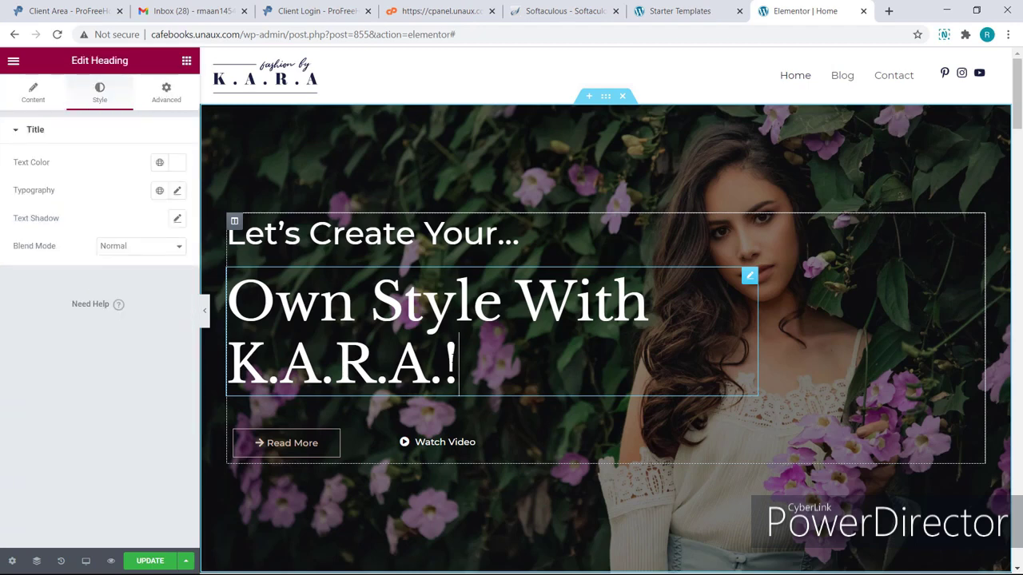
{"action": "left_click_drag", "start_coordinate": [457, 365], "coordinate": [228, 302]}
{"action": "key", "text": "BackSpace"}
{"action": "type", "text": "Free Website"}
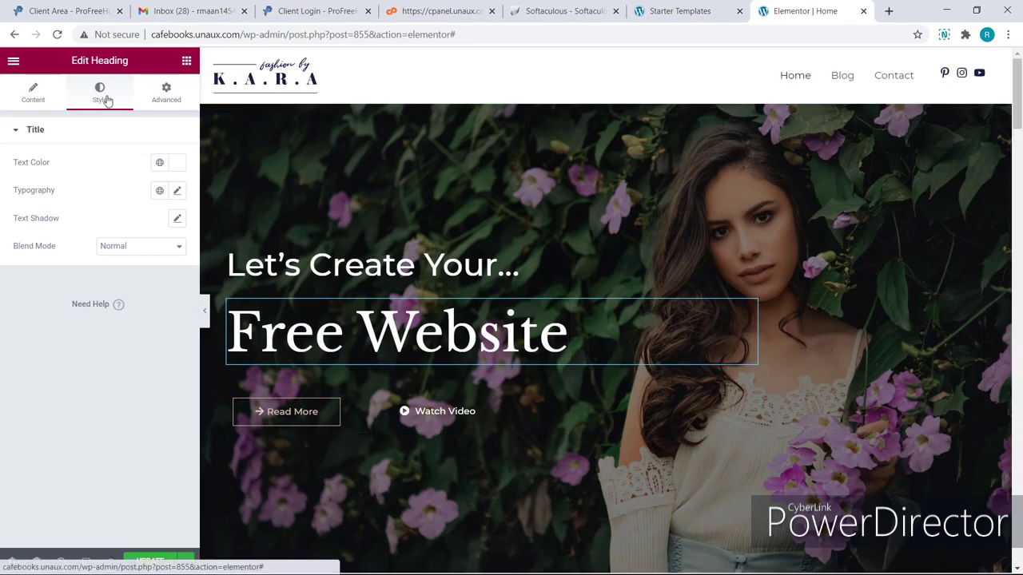
Change the hero heading's text colour to a pink shade.
{"action": "left_click", "coordinate": [174, 165]}
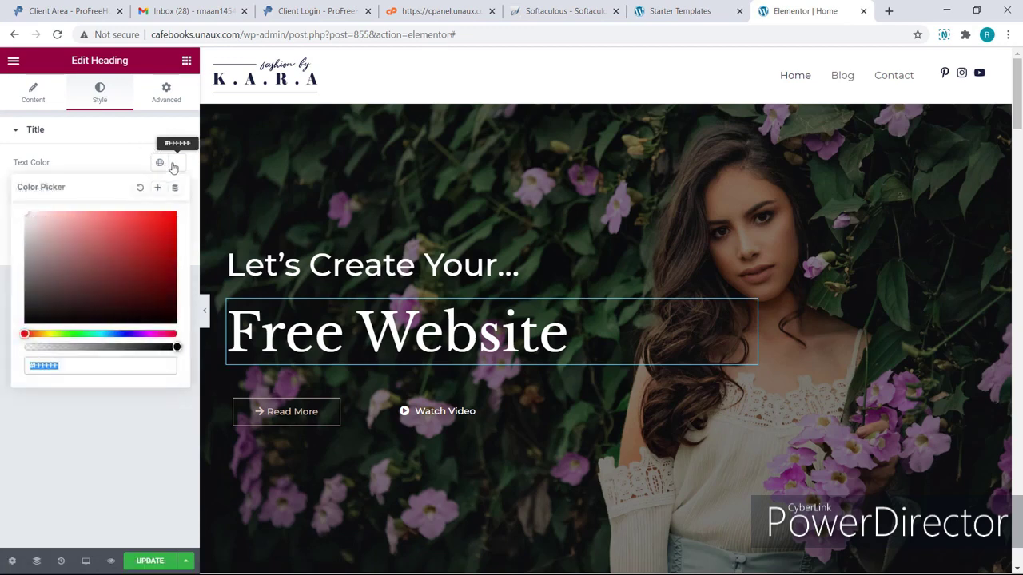
{"action": "left_click", "coordinate": [151, 265]}
{"action": "left_click", "coordinate": [167, 238]}
{"action": "left_click_drag", "start_coordinate": [35, 333], "coordinate": [52, 324]}
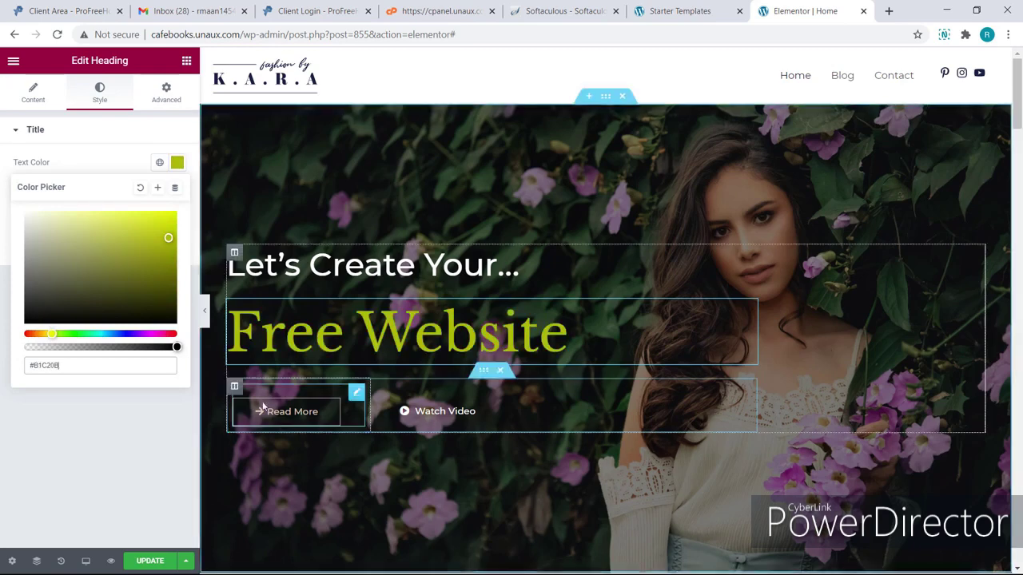
Change the hero button label from 'Read More' to 'Free Tutorial'.
{"action": "left_click", "coordinate": [338, 413]}
{"action": "key", "text": "BackSpace"}
{"action": "key", "text": "BackSpace"}
{"action": "key", "text": "BackSpace"}
{"action": "key", "text": "BackSpace"}
{"action": "key", "text": "BackSpace"}
{"action": "key", "text": "BackSpace"}
{"action": "key", "text": "BackSpace"}
{"action": "key", "text": "BackSpace"}
{"action": "key", "text": "BackSpace"}
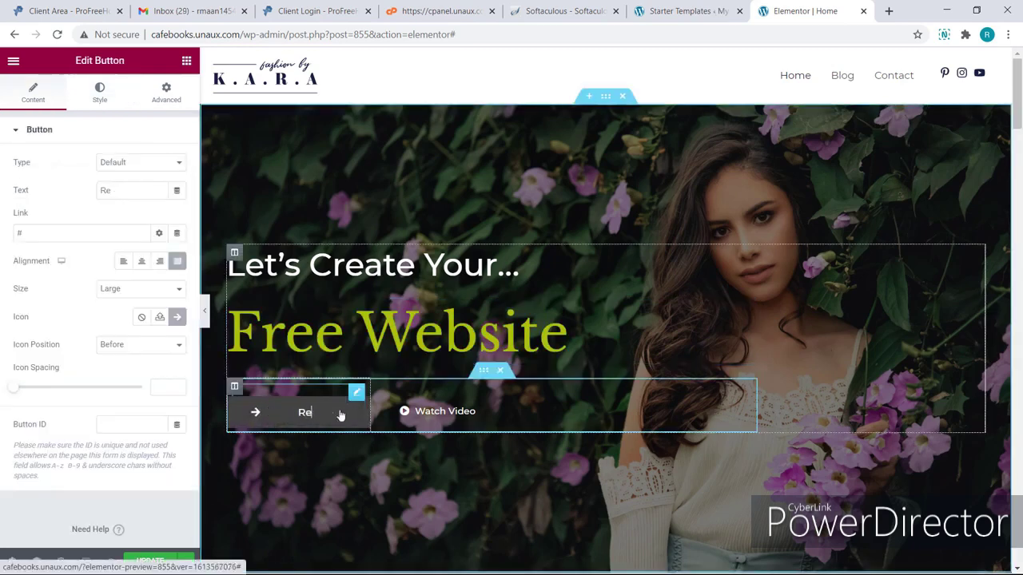
{"action": "type", "text": "Free"}
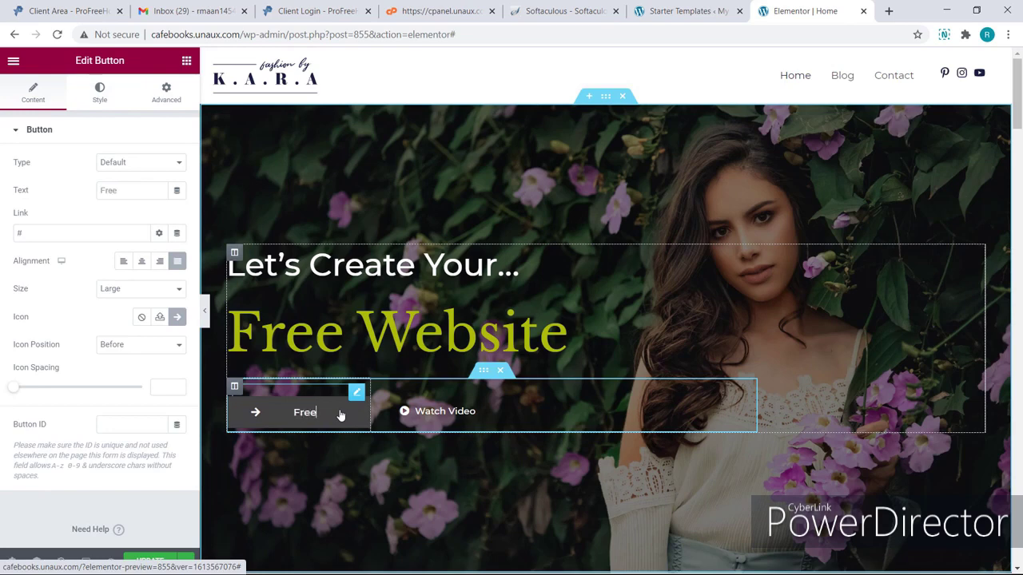
{"action": "type", "text": " Tutorial"}
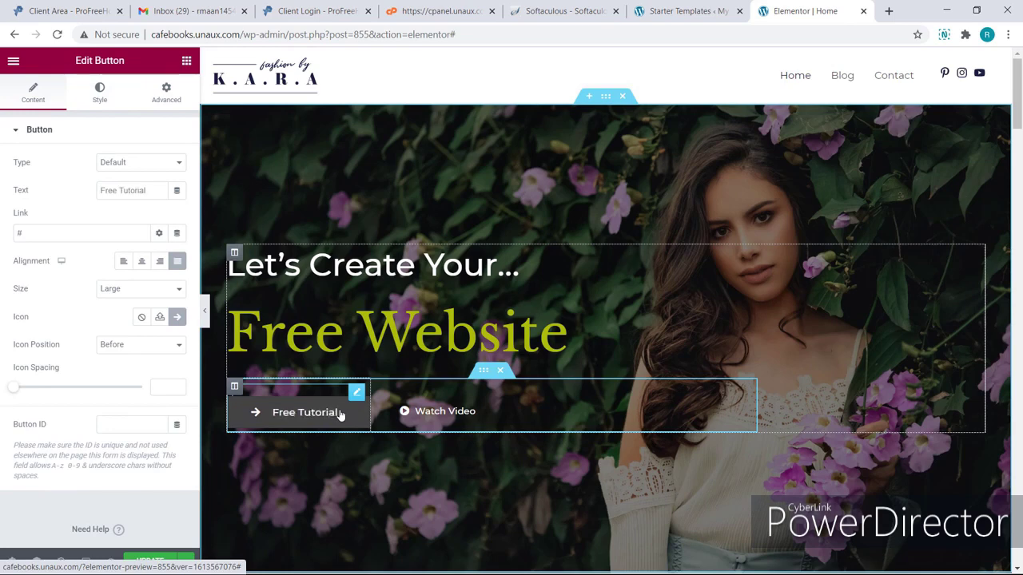
{"action": "left_click", "coordinate": [339, 414]}
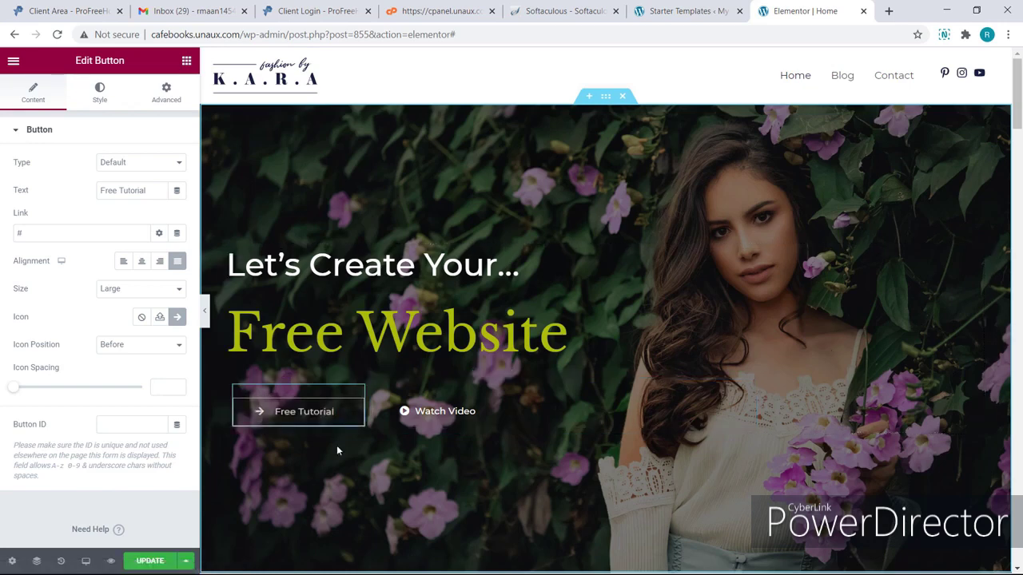
{"action": "scroll", "coordinate": [337, 451], "scroll_direction": "down", "scroll_amount": 2}
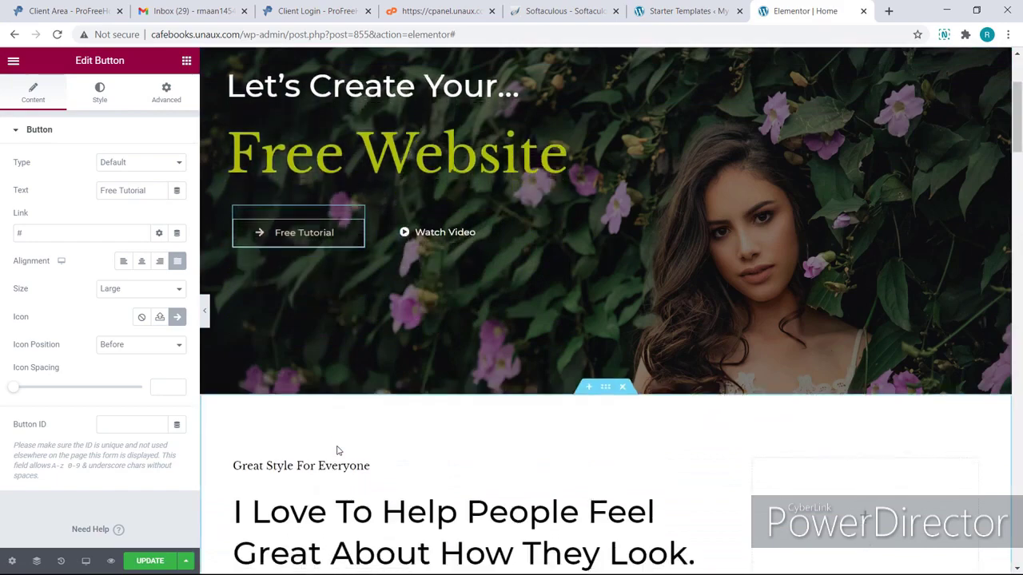
{"action": "scroll", "coordinate": [336, 451], "scroll_direction": "down", "scroll_amount": 5}
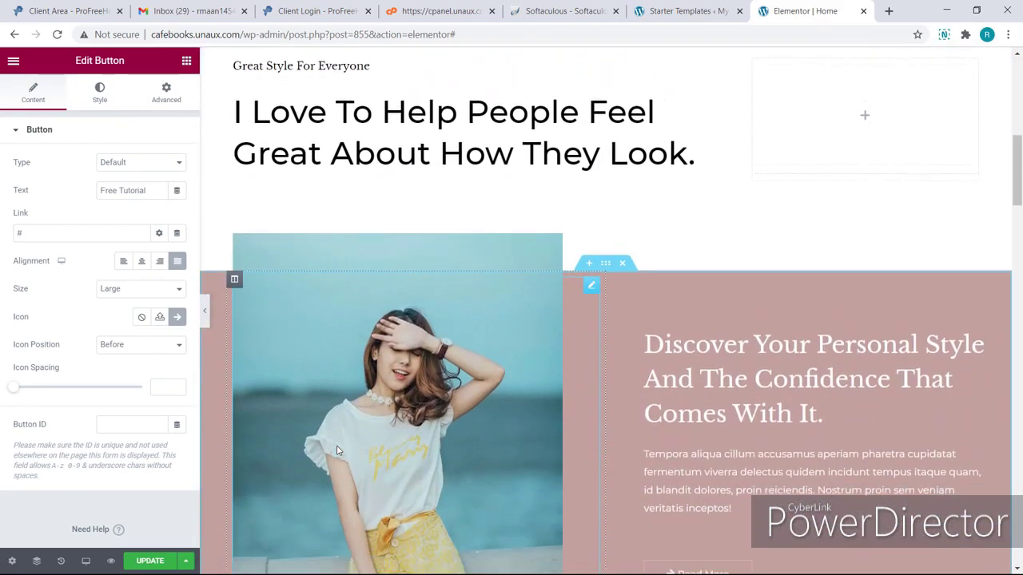
{"action": "scroll", "coordinate": [337, 451], "scroll_direction": "down", "scroll_amount": 2}
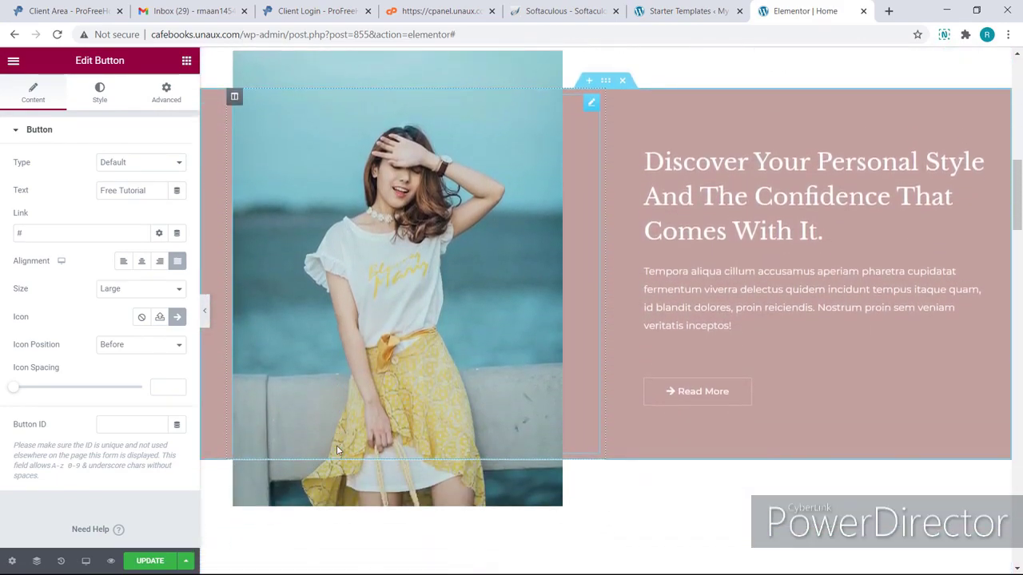
Replace the pink section's photo with the uploaded woman-drkj.jpg and save the page with Update.
{"action": "left_click", "coordinate": [311, 378]}
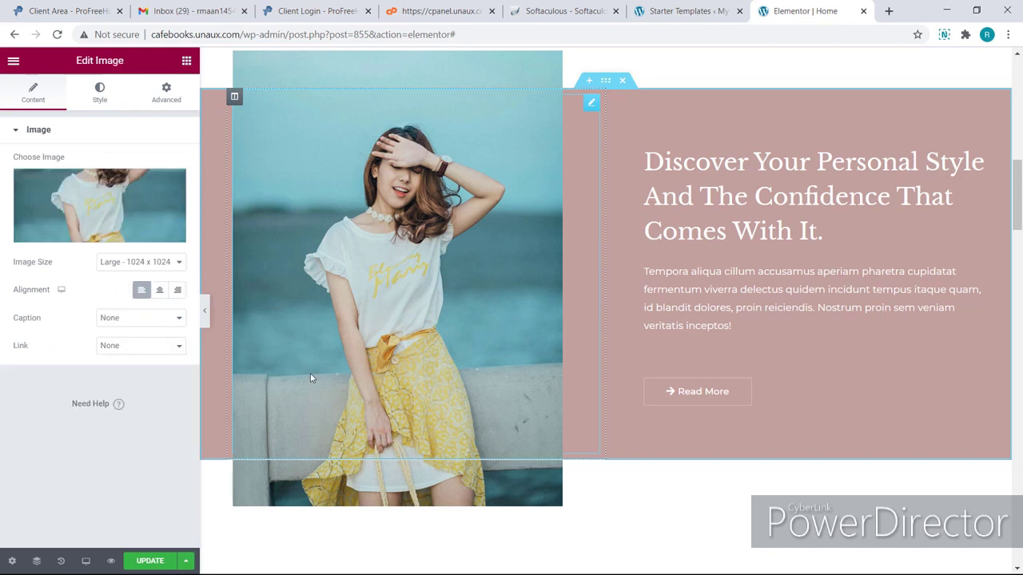
{"action": "left_click", "coordinate": [90, 235]}
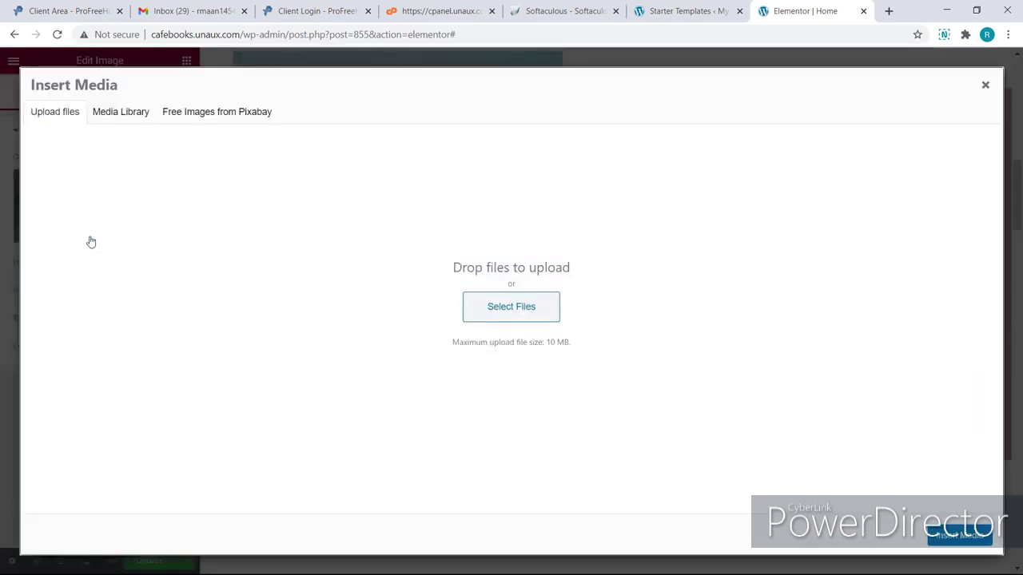
{"action": "left_click", "coordinate": [470, 306]}
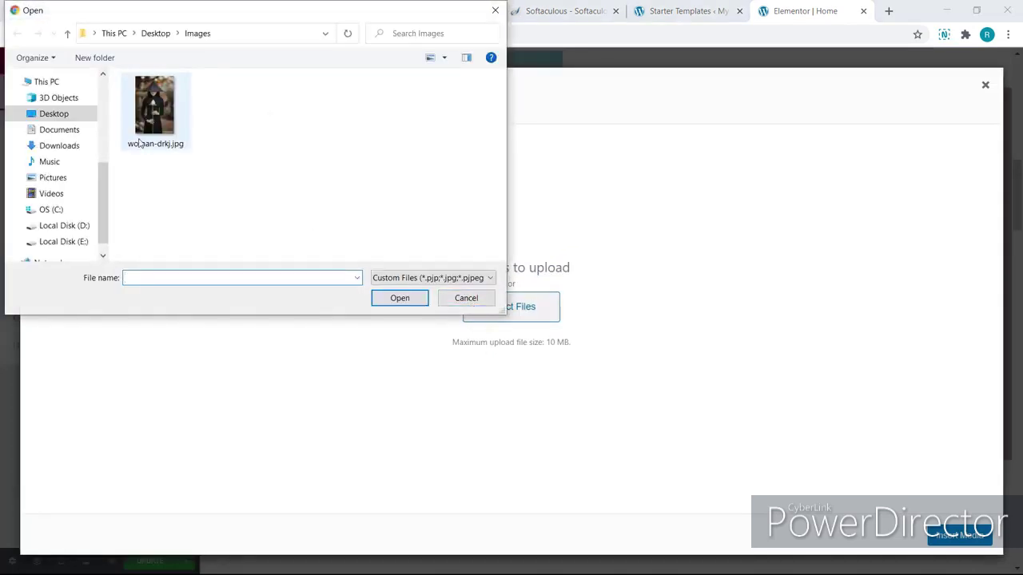
{"action": "left_click", "coordinate": [138, 144]}
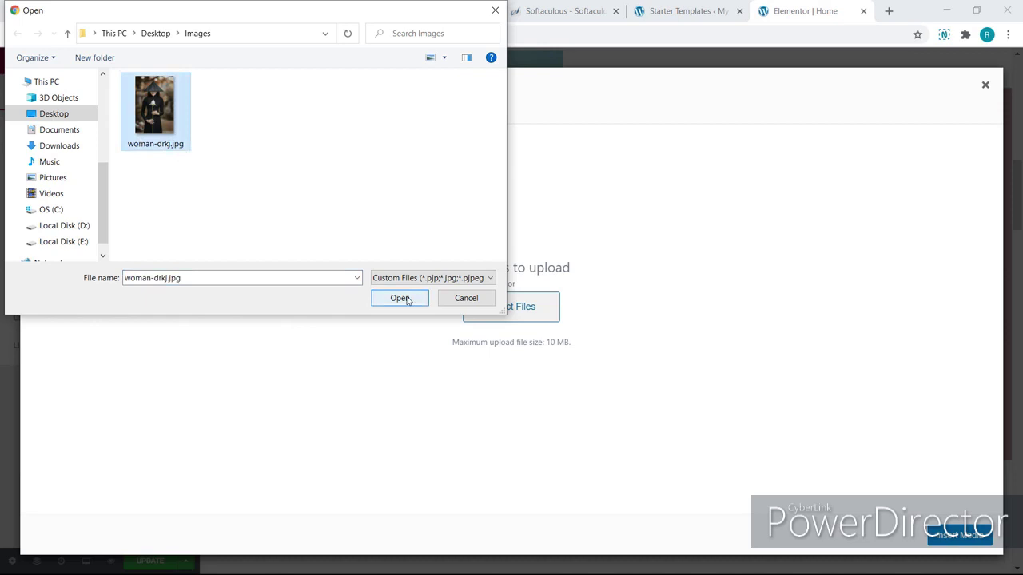
{"action": "left_click", "coordinate": [400, 297]}
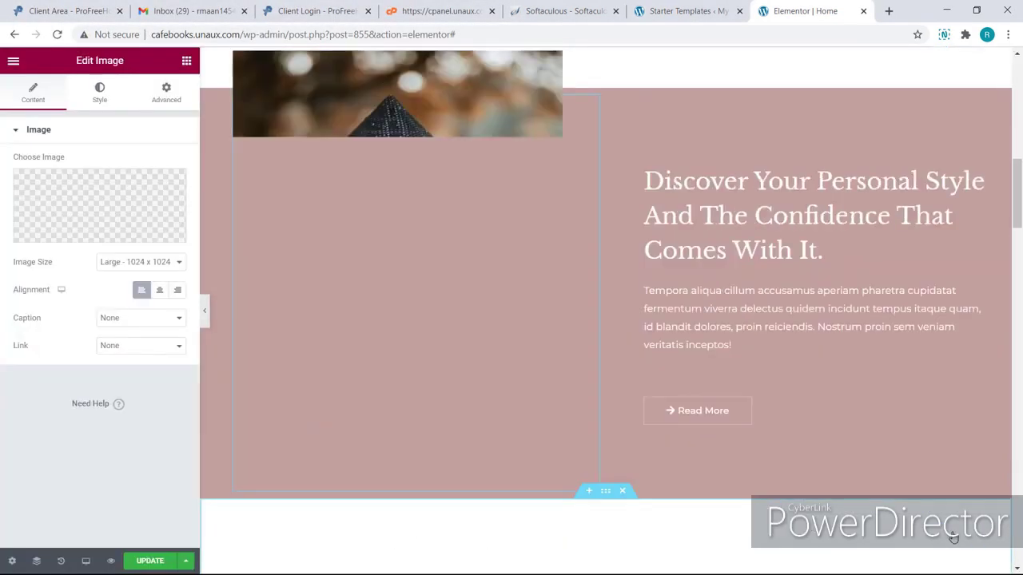
{"action": "left_click", "coordinate": [955, 537]}
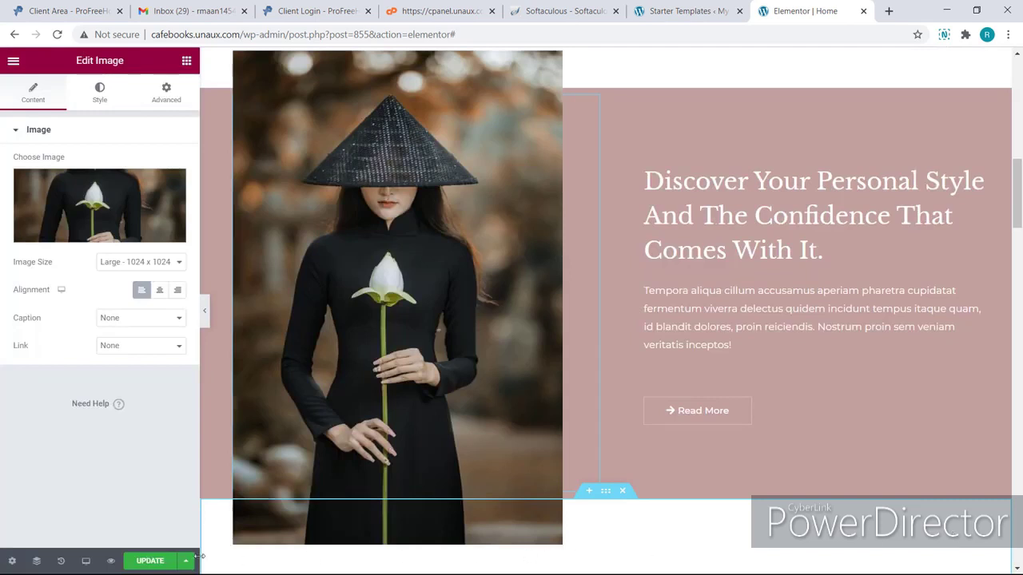
{"action": "left_click", "coordinate": [174, 561]}
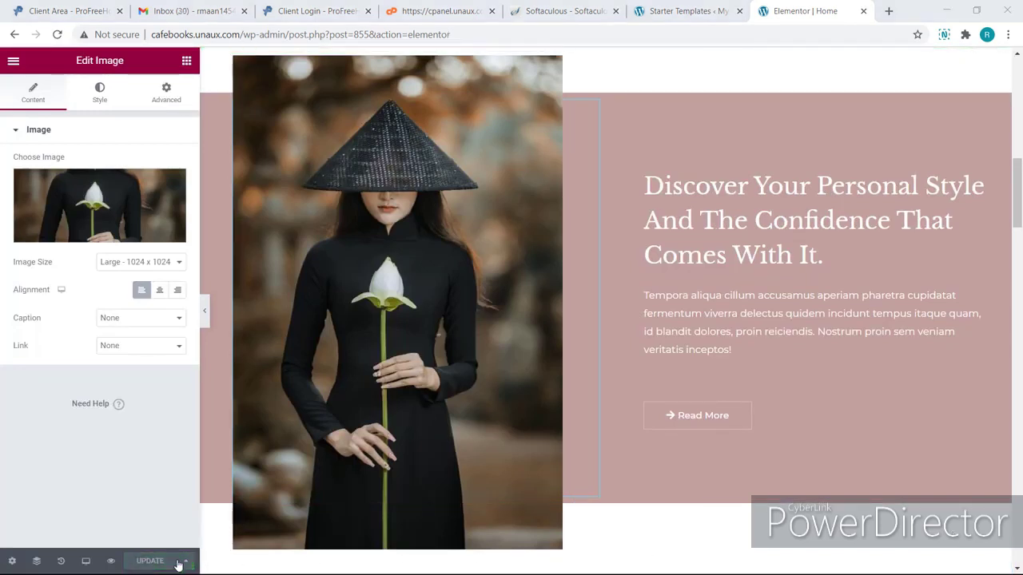
Preview the edited home page in a new tab, checking the Free Website banner and new photo.
{"action": "left_click", "coordinate": [114, 562]}
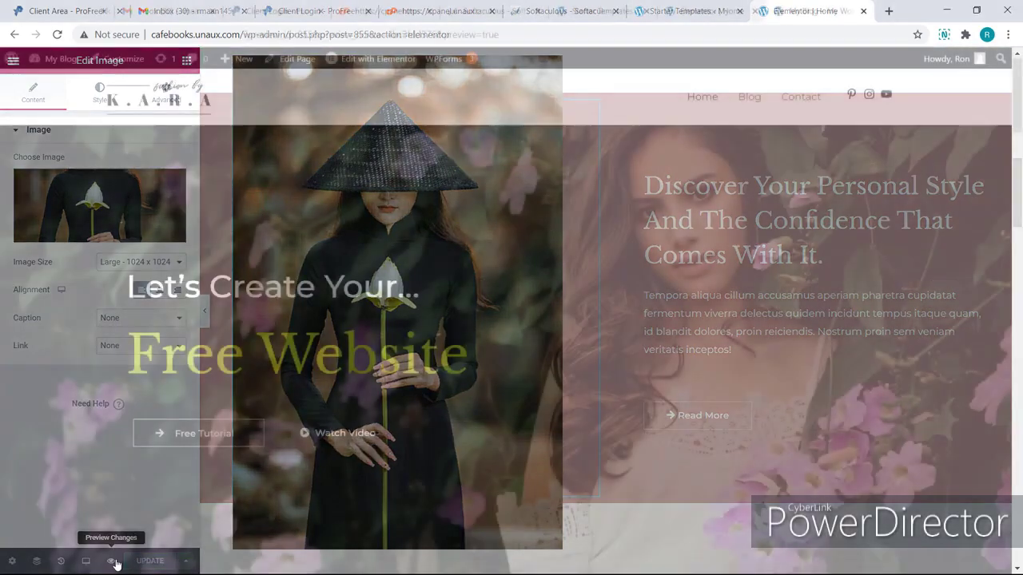
{"action": "scroll", "coordinate": [114, 564], "scroll_direction": "down", "scroll_amount": 5}
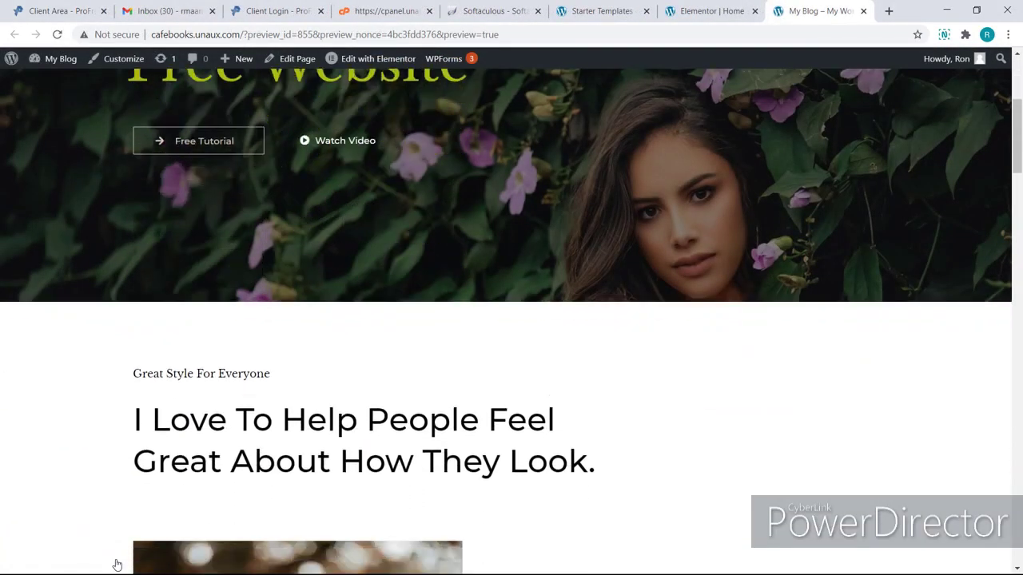
{"action": "scroll", "coordinate": [116, 565], "scroll_direction": "down", "scroll_amount": 7}
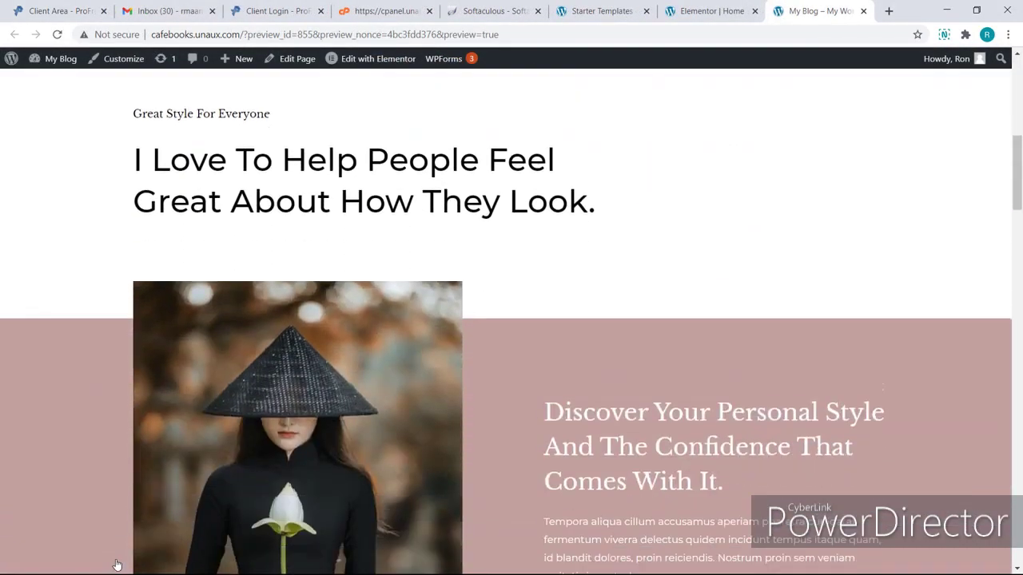
{"action": "scroll", "coordinate": [116, 564], "scroll_direction": "up", "scroll_amount": 2}
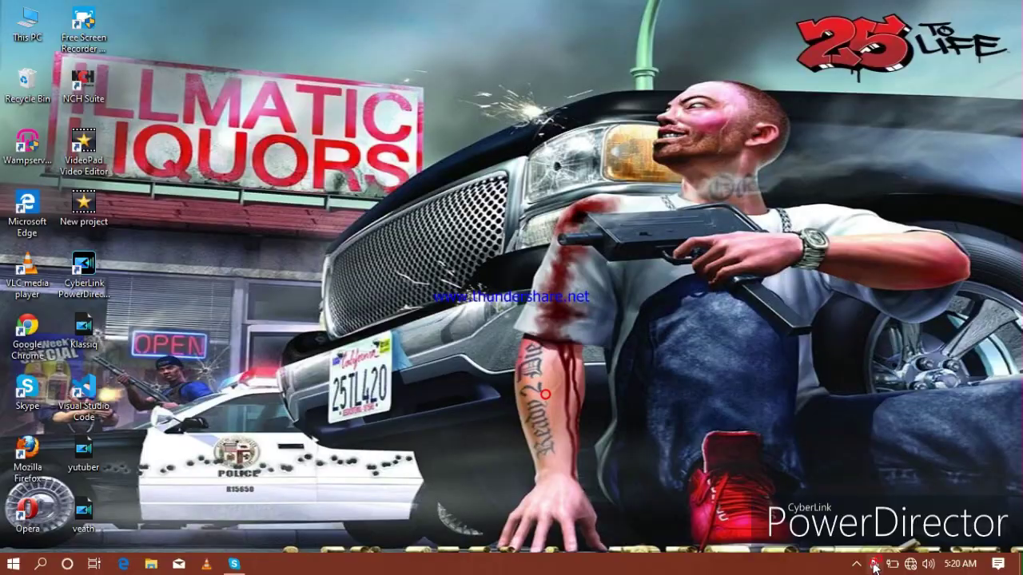
{"action": "left_click", "coordinate": [858, 564]}
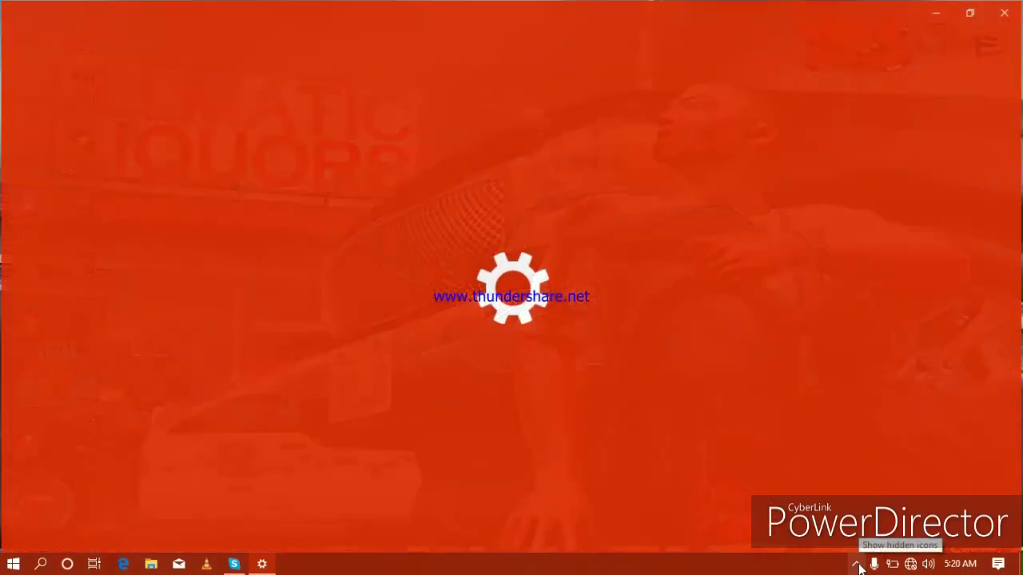
Close the red splash window and briefly check the hidden tray apps.
{"action": "left_click", "coordinate": [1005, 12]}
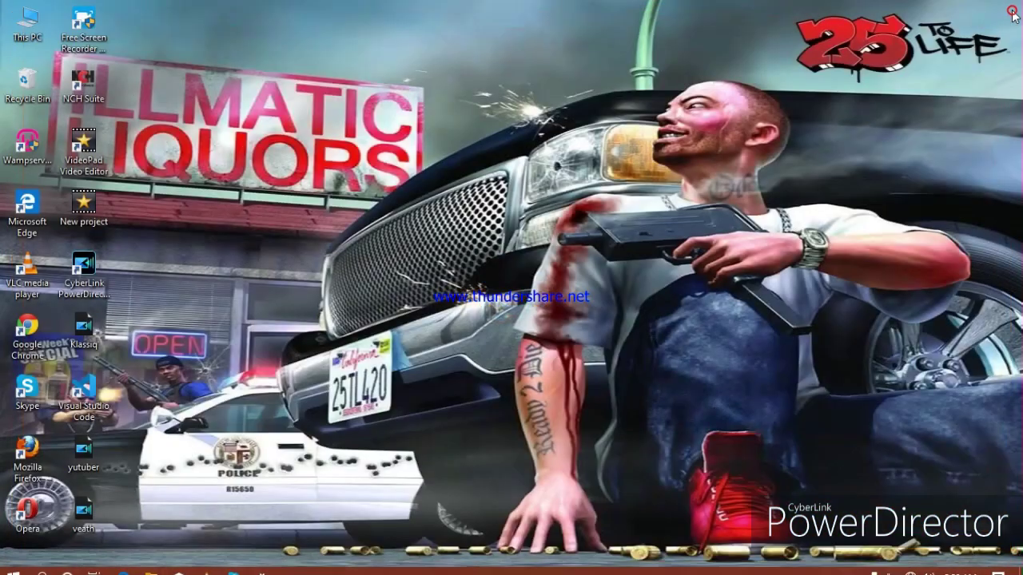
{"action": "mouse_move", "coordinate": [832, 569]}
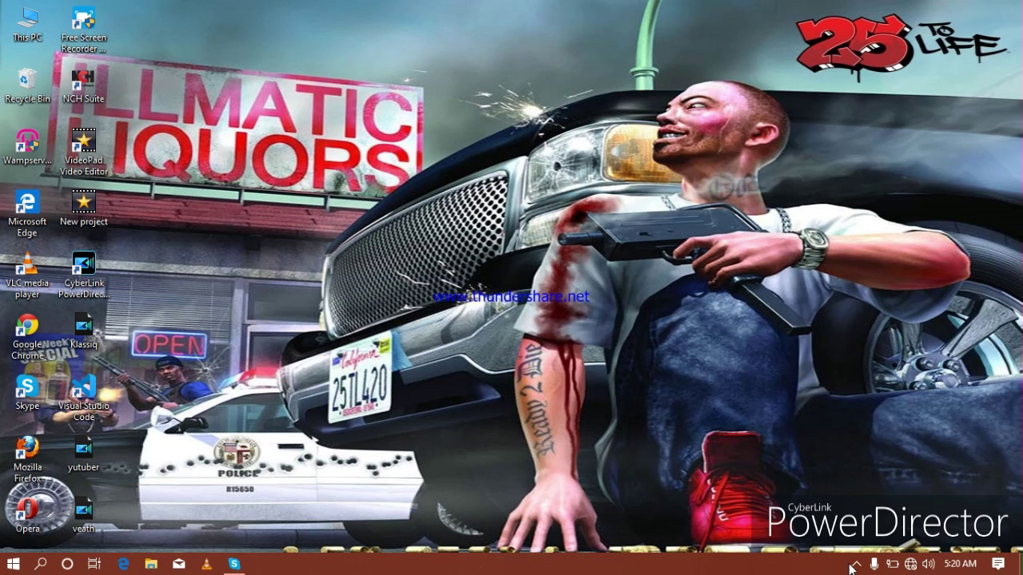
{"action": "left_click", "coordinate": [856, 565]}
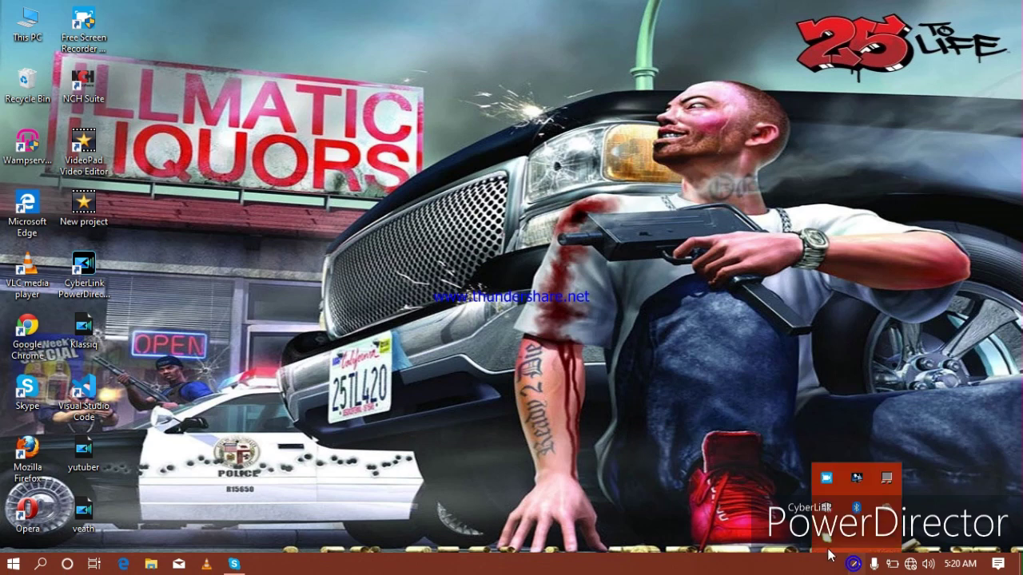
{"action": "left_click", "coordinate": [686, 458]}
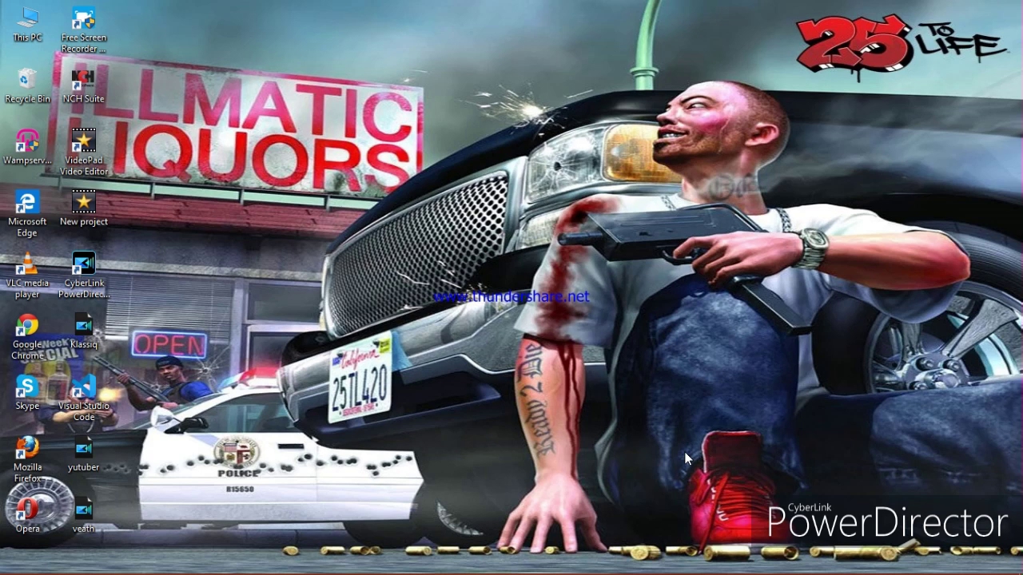
Open Free Screen Recorder's main window with Show Main from its tray icon menu.
{"action": "mouse_move", "coordinate": [831, 572]}
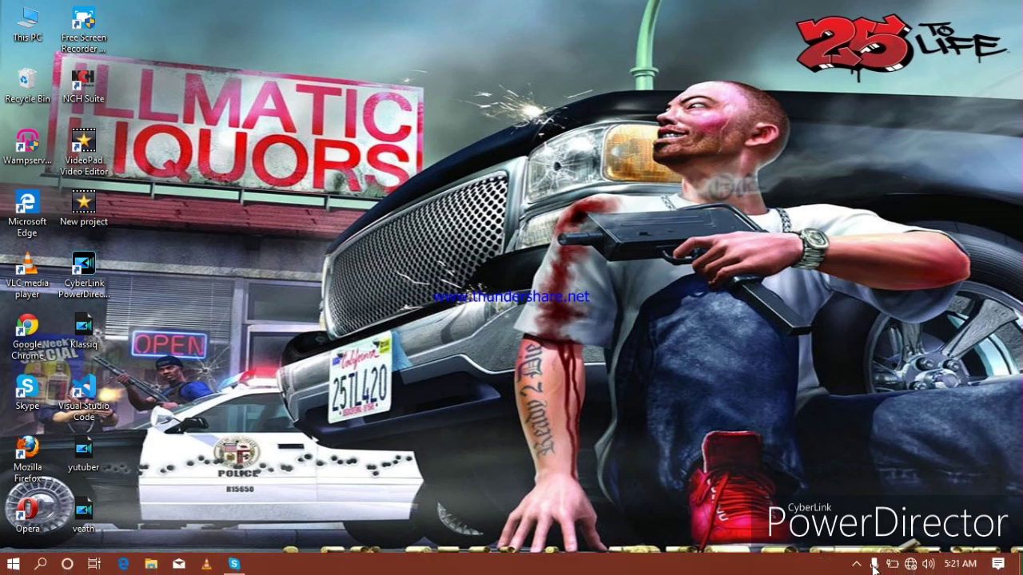
{"action": "left_click", "coordinate": [857, 565]}
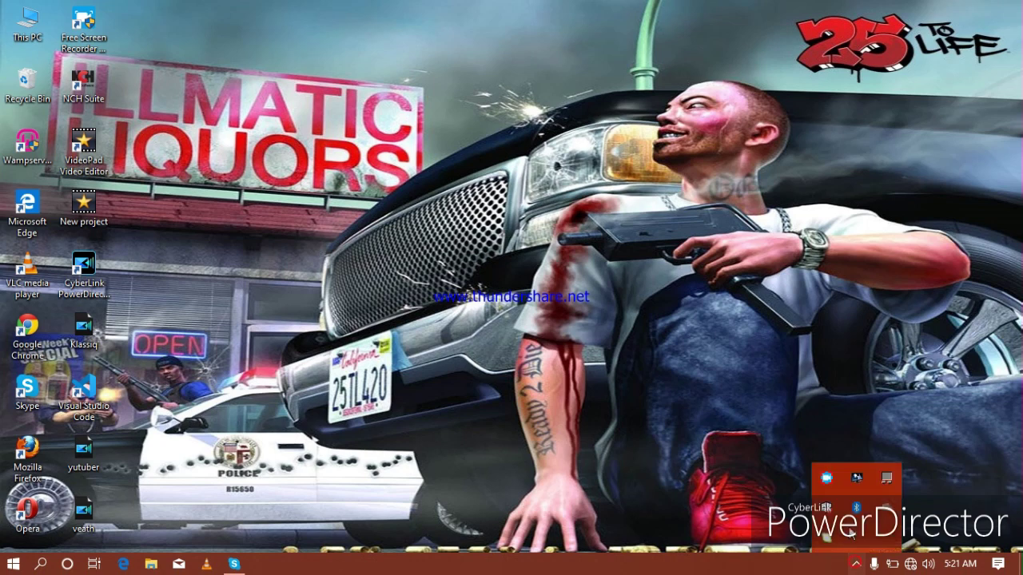
{"action": "right_click", "coordinate": [827, 478]}
{"action": "left_click", "coordinate": [855, 366]}
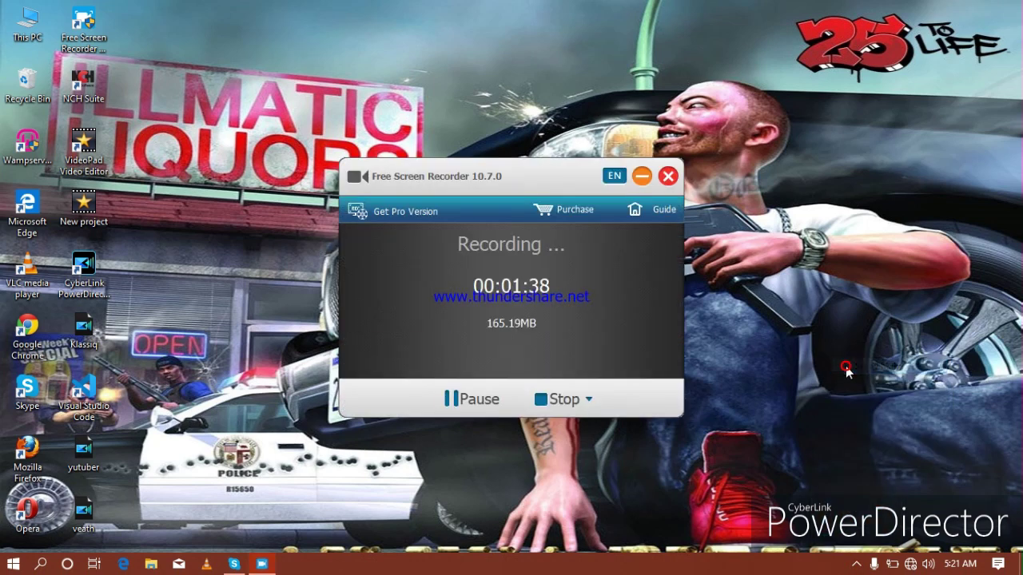